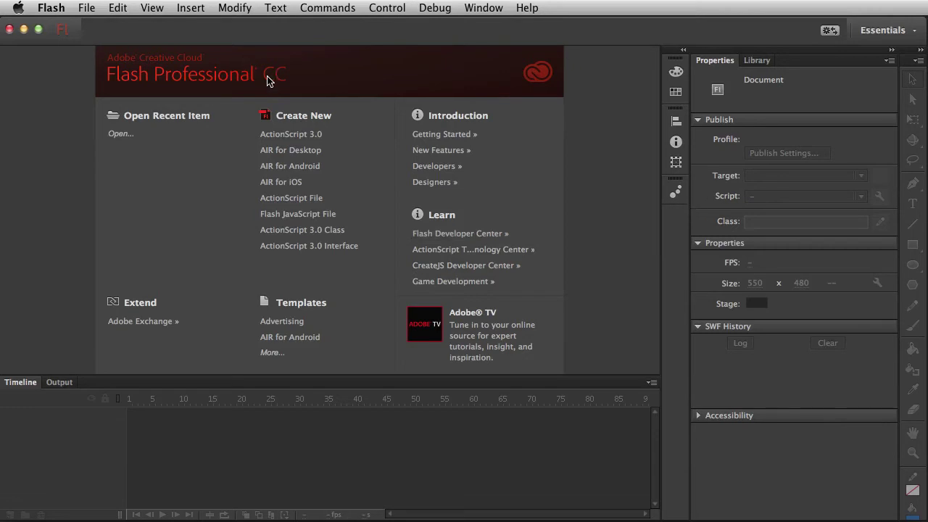
# Step: Change the User Interface setting in Flash Preferences from dark to Light
pyautogui.click(49, 7)
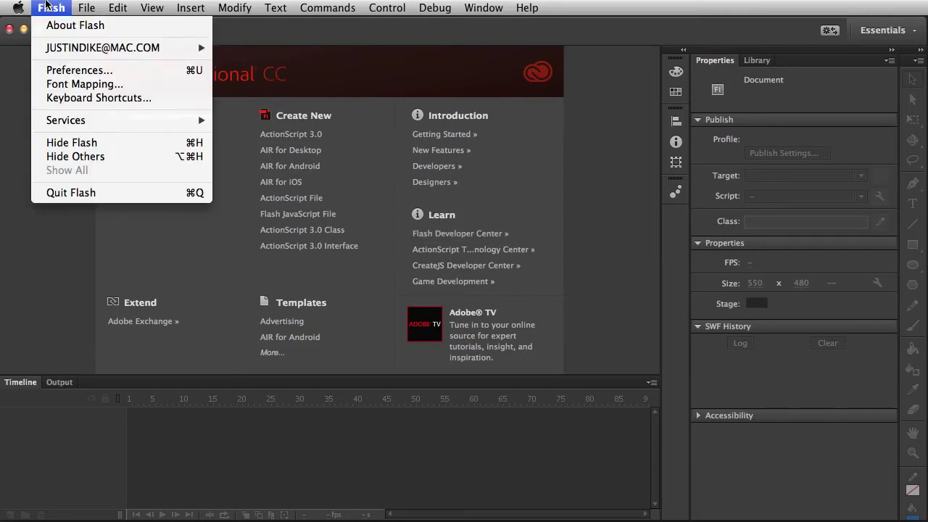
pyautogui.moveTo(2, 6)
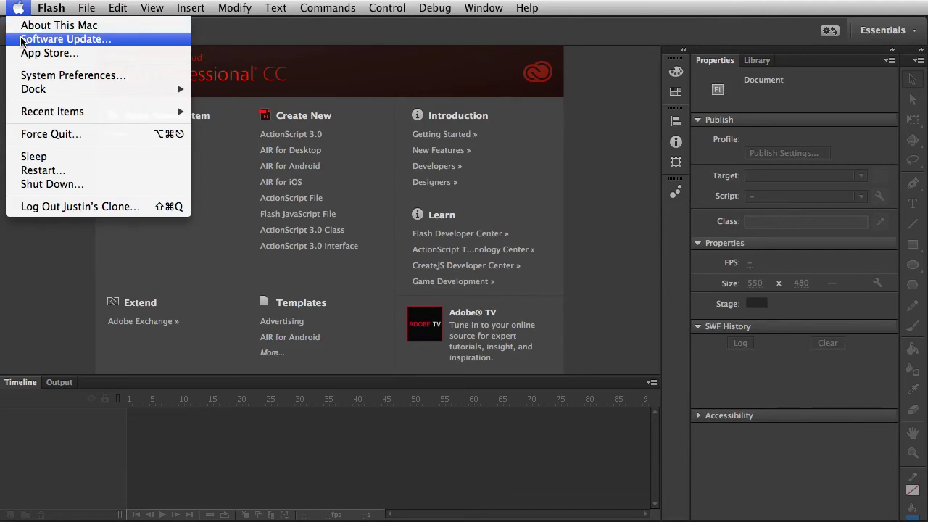
pyautogui.moveTo(49, 7)
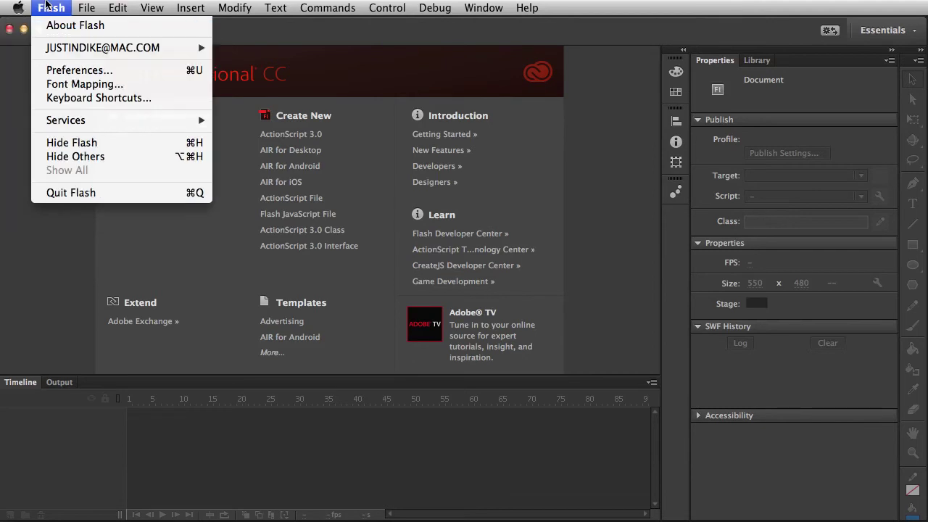
pyautogui.click(56, 71)
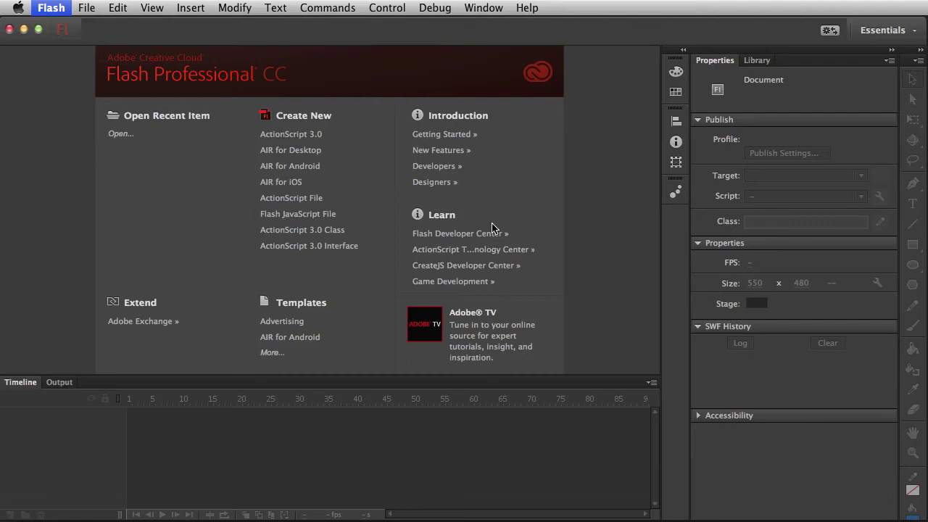
pyautogui.press('super+u')
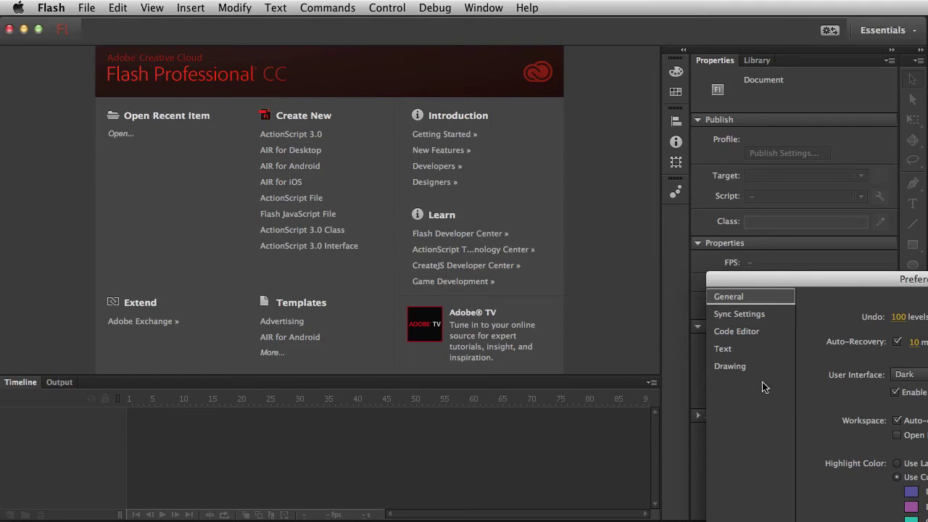
pyautogui.moveTo(852, 281); pyautogui.dragTo(728, 268)
pyautogui.click(797, 361)
pyautogui.click(797, 393)
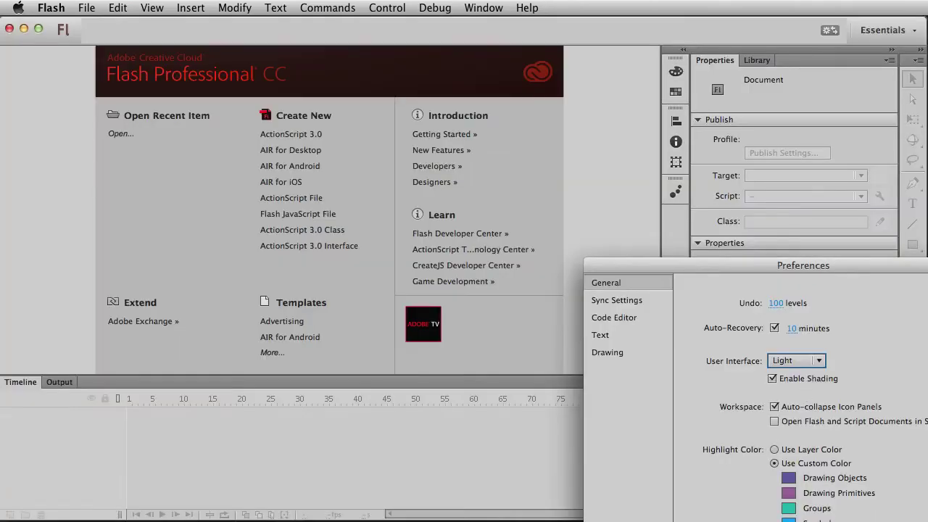
pyautogui.press('Return')
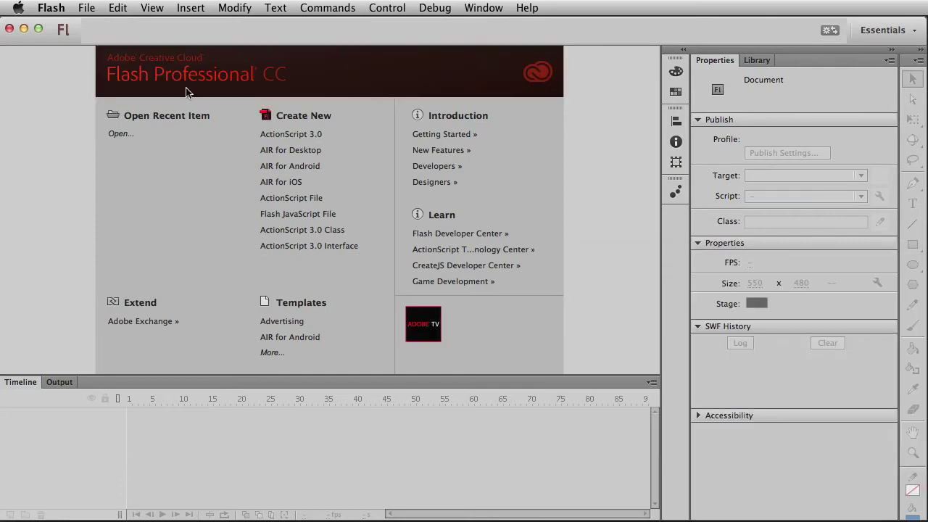
# Step: Switch to the Classic workspace and drag the Tools panel wider to two columns
pyautogui.click(896, 32)
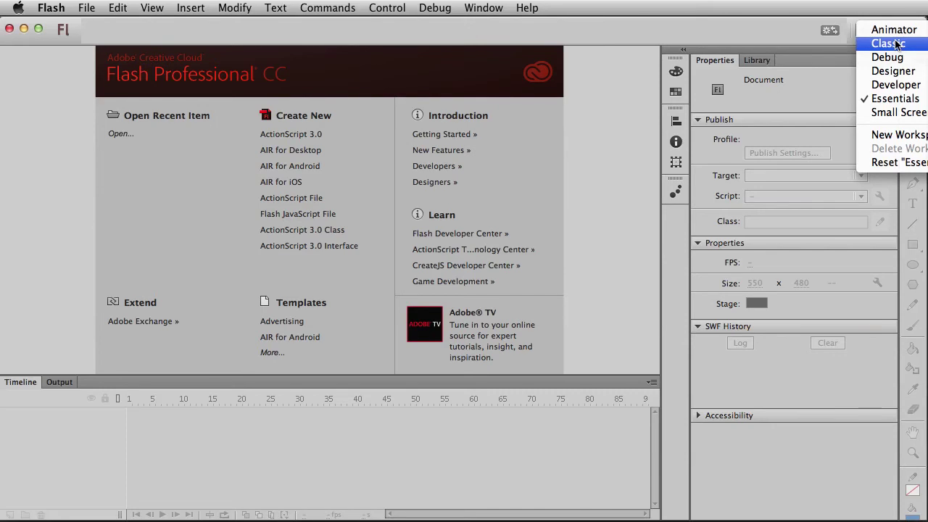
pyautogui.click(896, 43)
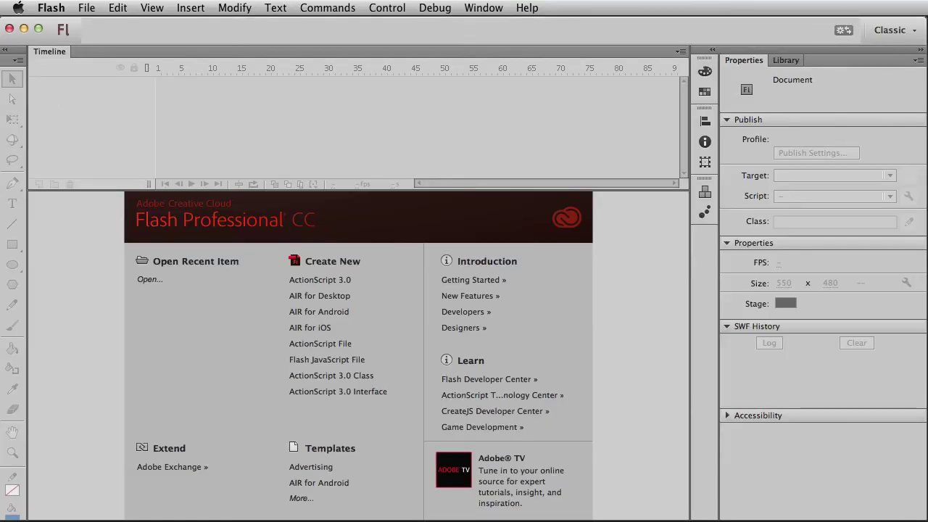
pyautogui.moveTo(29, 61); pyautogui.dragTo(65, 58)
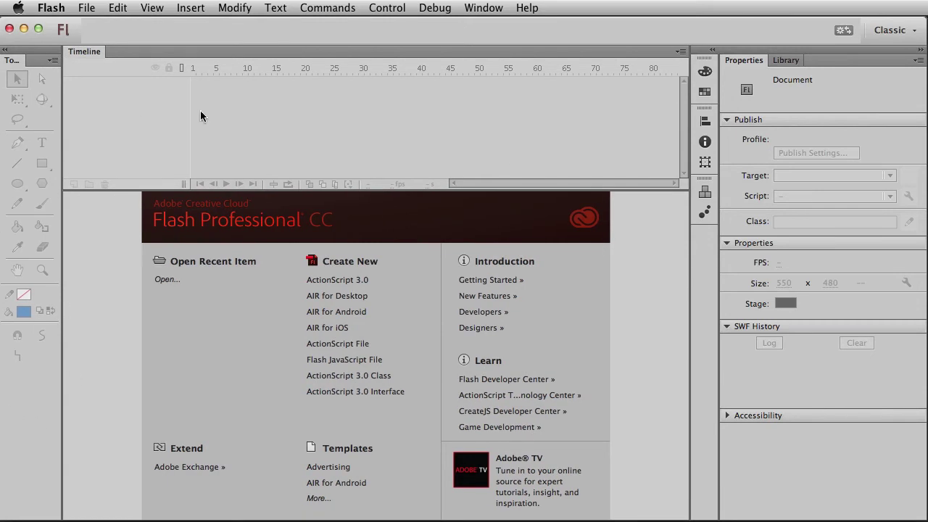
# Step: Create a new ActionScript 3.0 document from the Welcome screen and fine-tune the Tools panel width
pyautogui.click(337, 280)
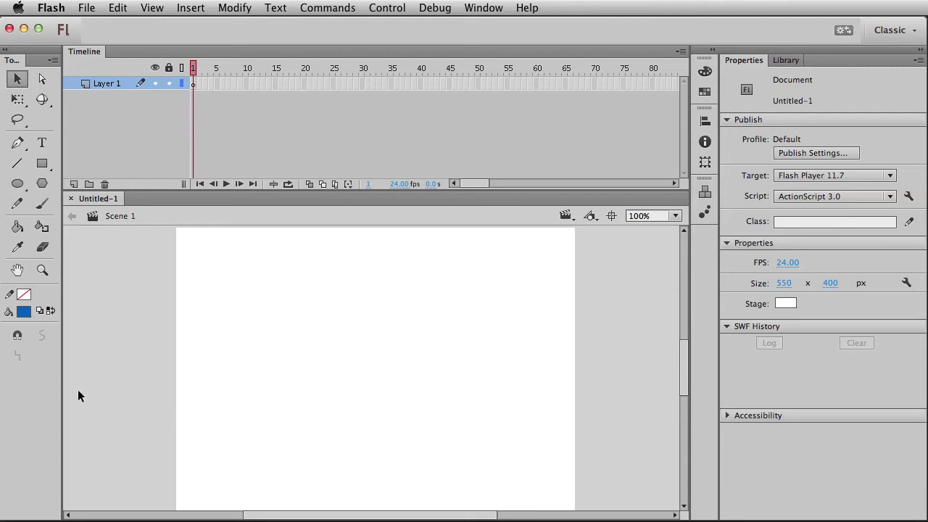
pyautogui.moveTo(63, 375); pyautogui.dragTo(60, 375)
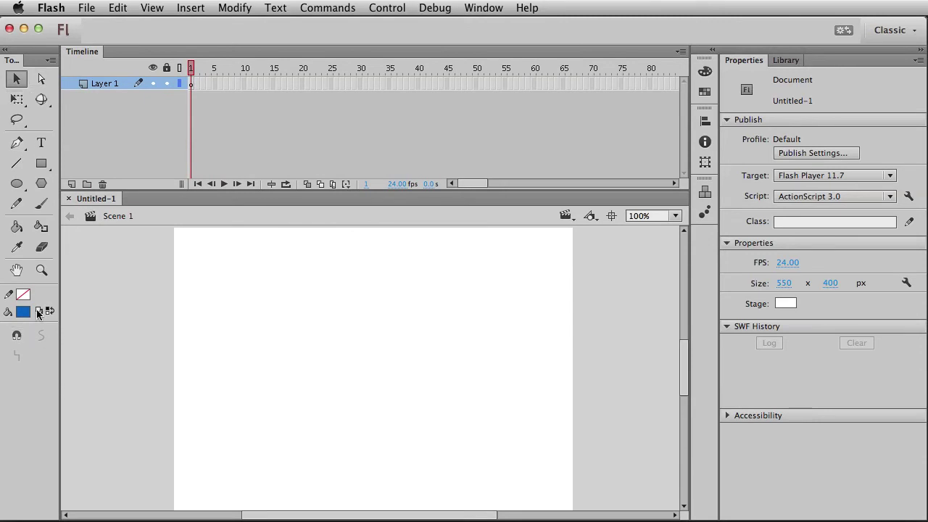
pyautogui.moveTo(61, 129); pyautogui.dragTo(59, 129)
# Step: Cycle through the docked Color, Swatches, Align and Transform panels, then collapse them
pyautogui.click(703, 72)
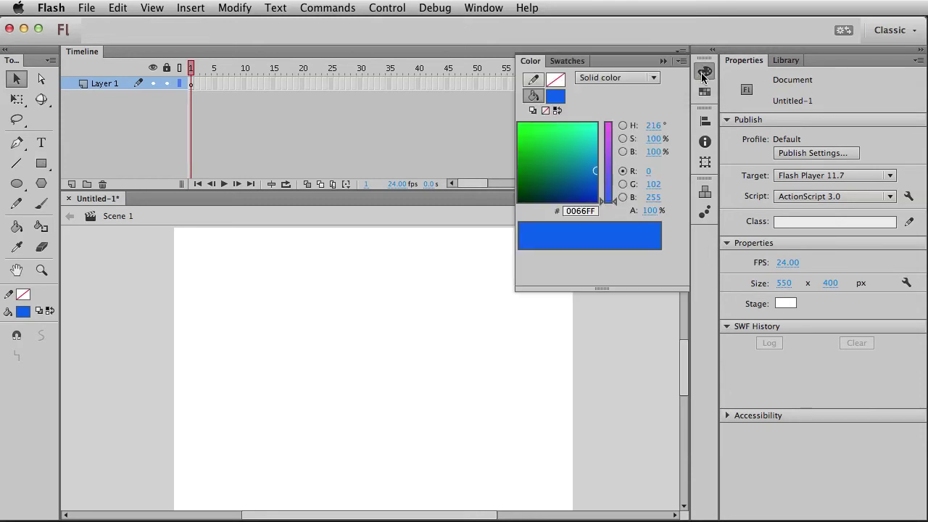
pyautogui.click(702, 74)
pyautogui.click(703, 74)
pyautogui.click(706, 93)
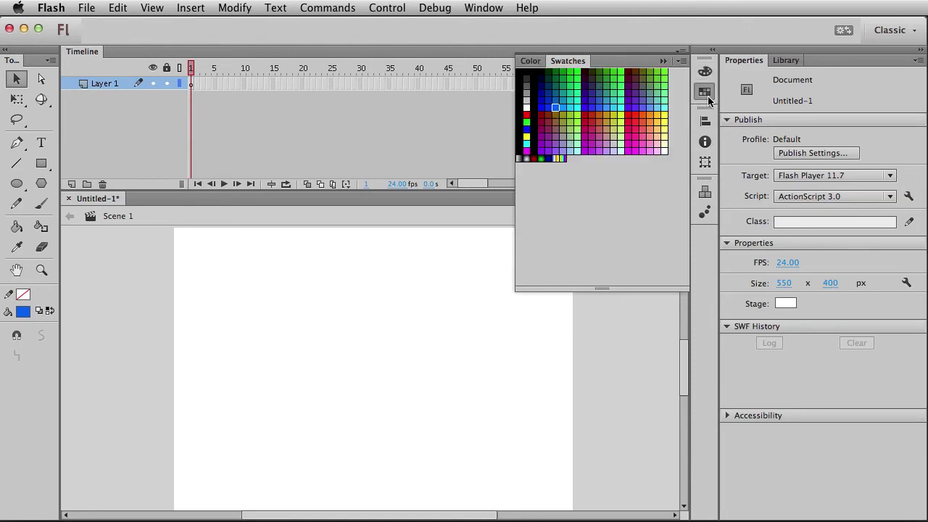
pyautogui.click(705, 71)
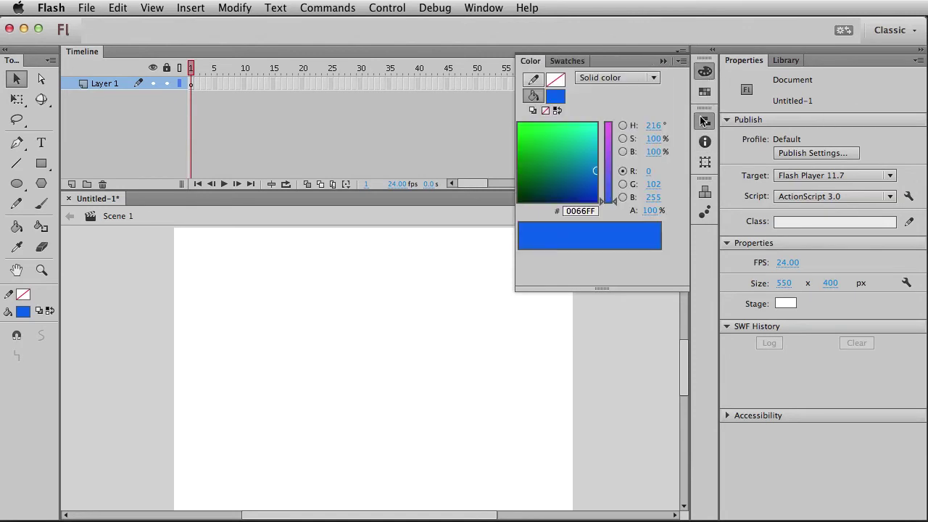
pyautogui.click(703, 122)
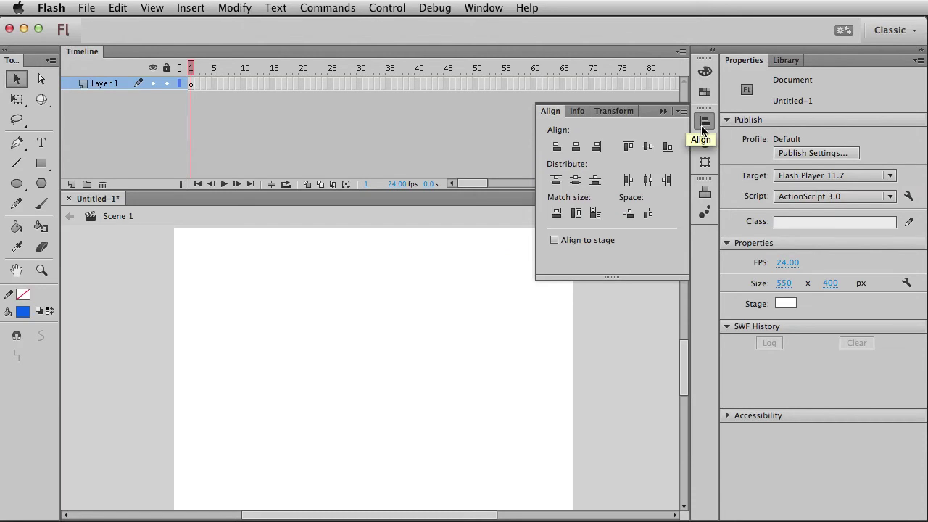
pyautogui.click(616, 113)
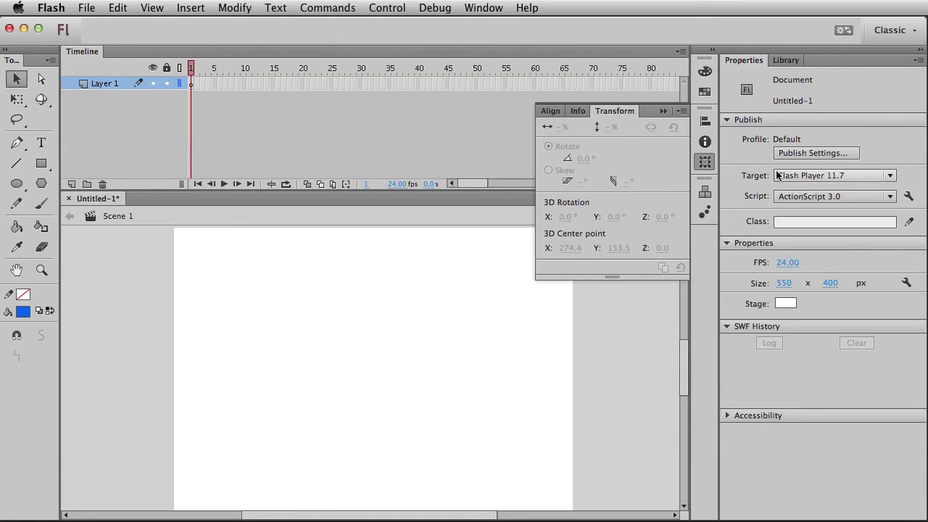
pyautogui.click(706, 164)
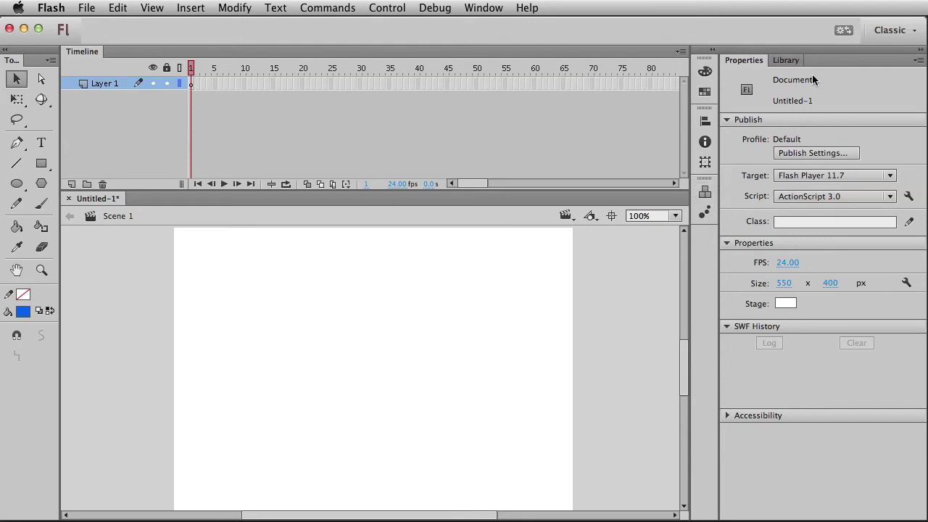
pyautogui.click(786, 61)
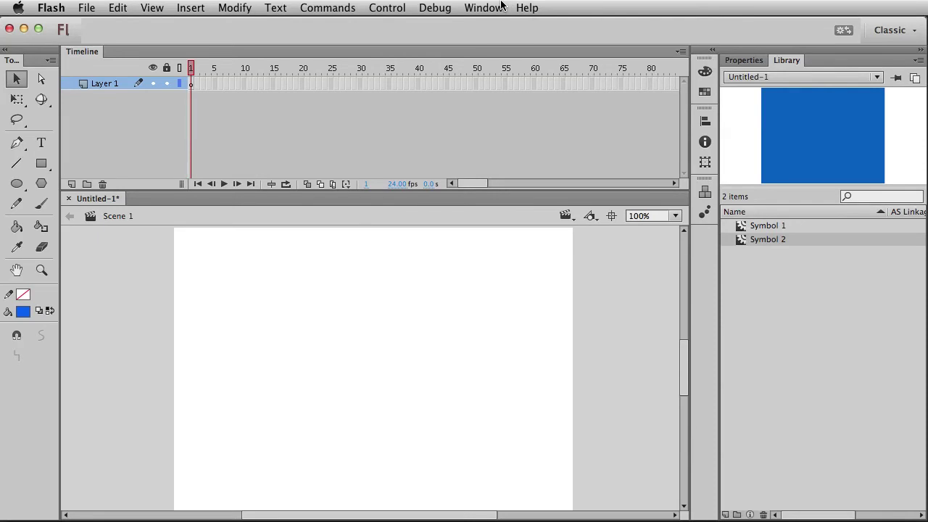
pyautogui.click(501, 6)
pyautogui.click(520, 155)
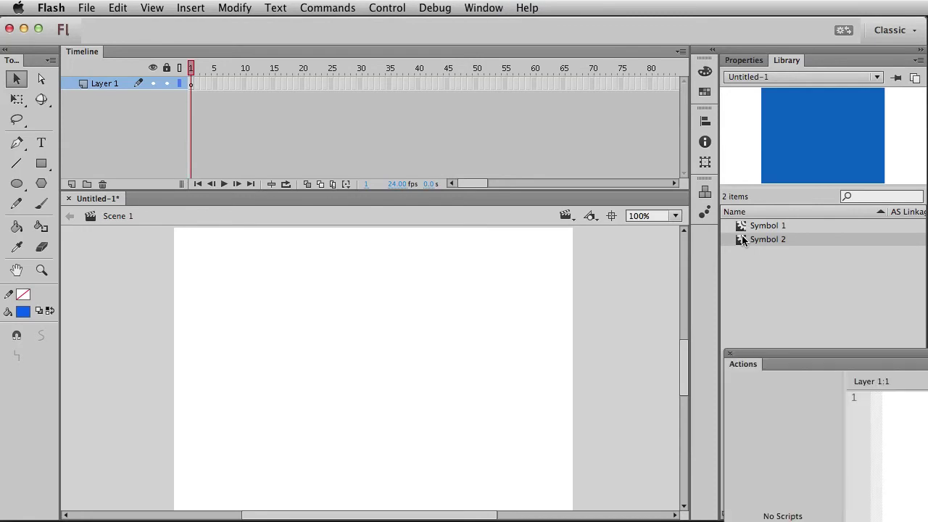
pyautogui.click(730, 356)
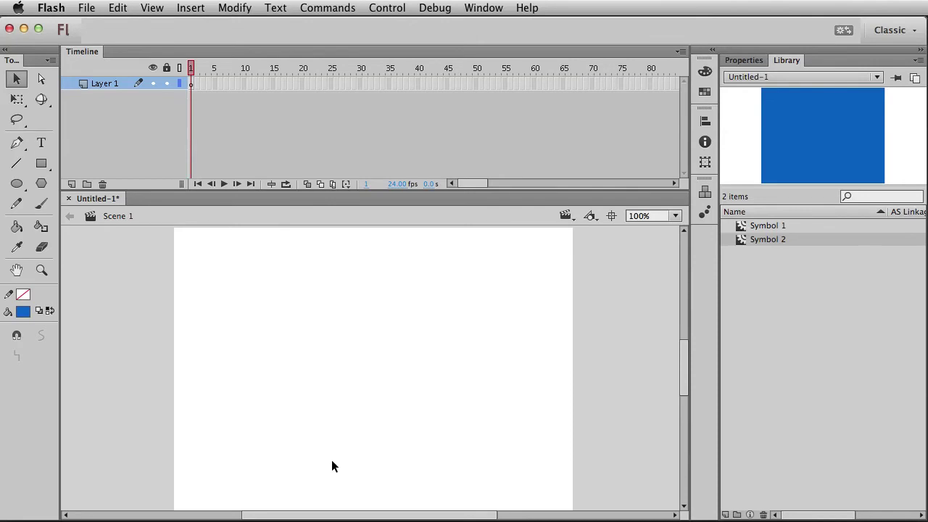
# Step: Open Preferences, move the dialog to screen centre, and close it
pyautogui.click(86, 7)
pyautogui.moveTo(52, 7)
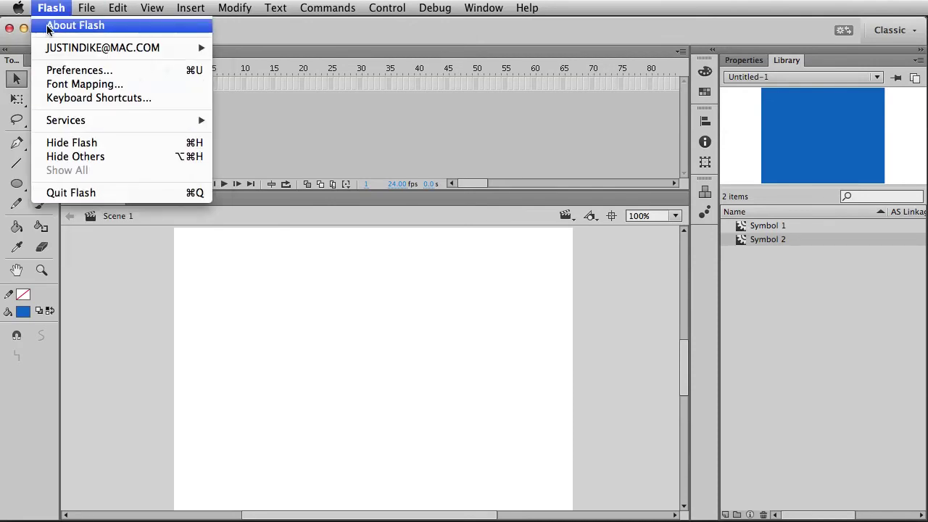
pyautogui.click(80, 71)
pyautogui.moveTo(766, 275); pyautogui.dragTo(400, 108)
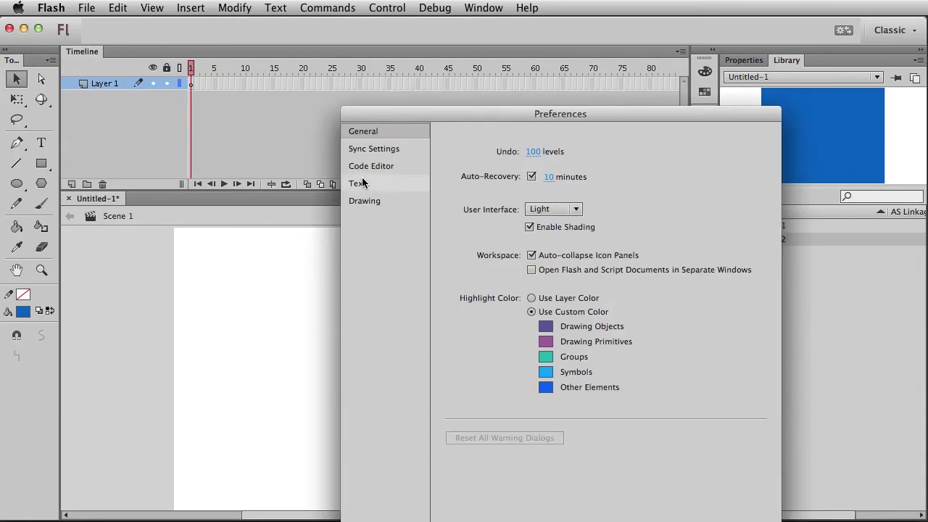
pyautogui.press('Return')
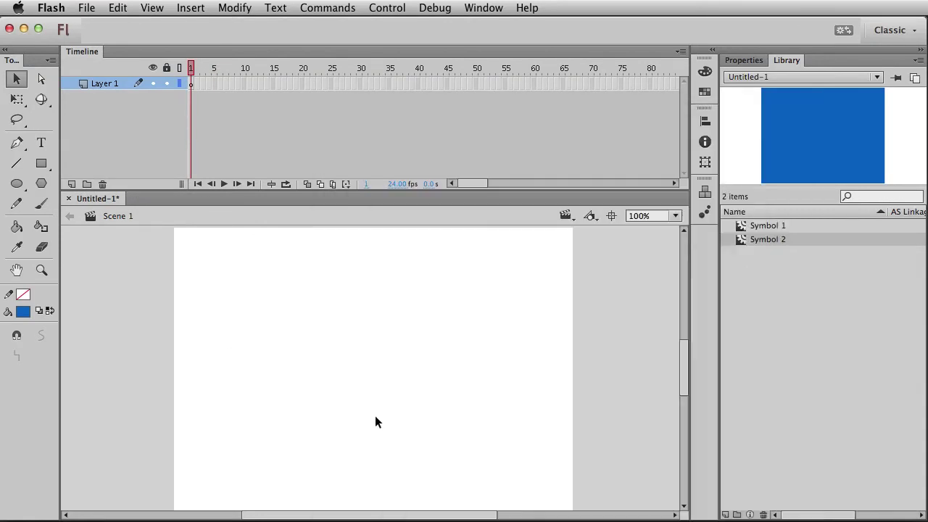
# Step: Draw a blue rectangle at the stage's upper left and convert it to Symbol 3
pyautogui.click(42, 163)
pyautogui.moveTo(212, 292); pyautogui.dragTo(322, 377)
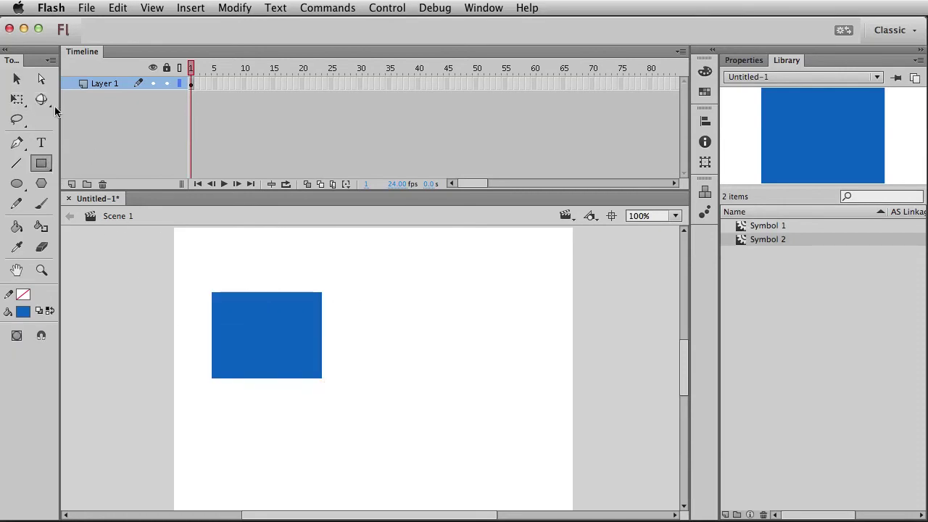
pyautogui.click(41, 78)
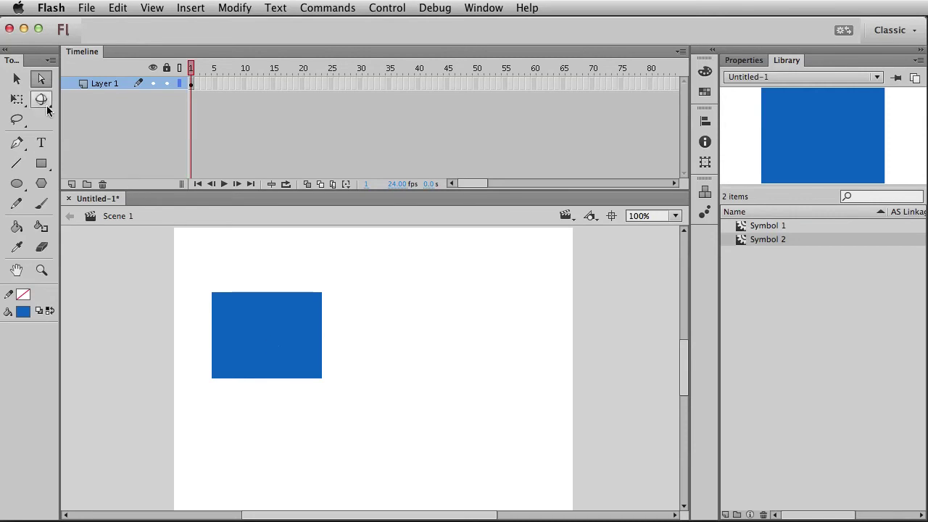
pyautogui.click(16, 78)
pyautogui.click(277, 349)
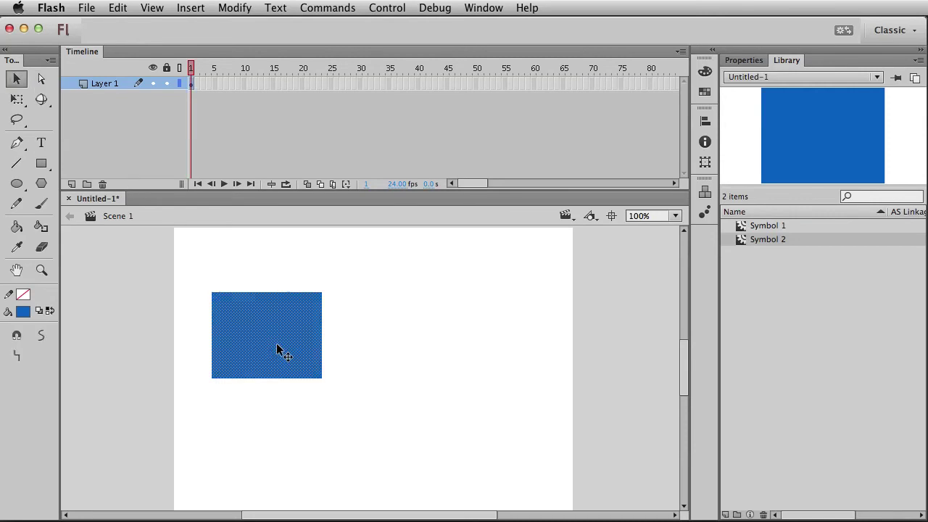
pyautogui.press('F8')
pyautogui.press('Return')
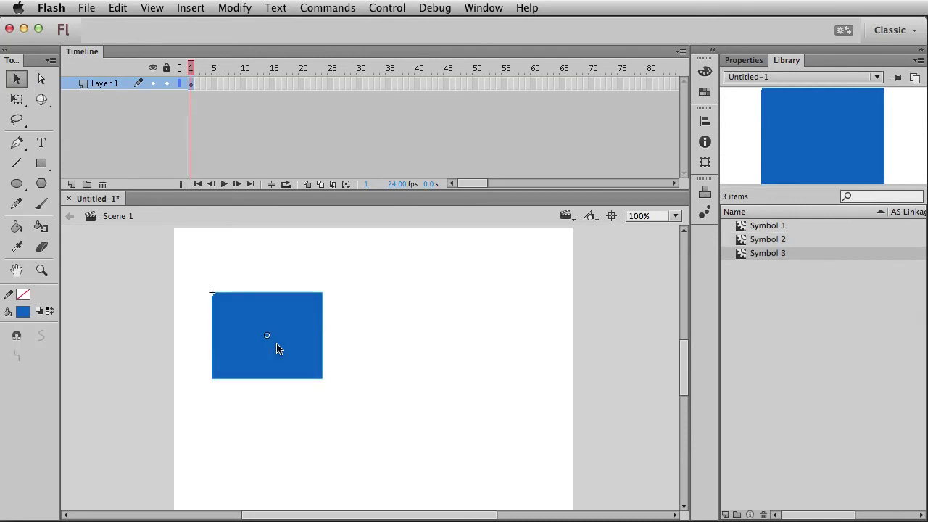
# Step: Draw a pink rectangle right of the blue one and convert it to Symbol 4
pyautogui.click(41, 163)
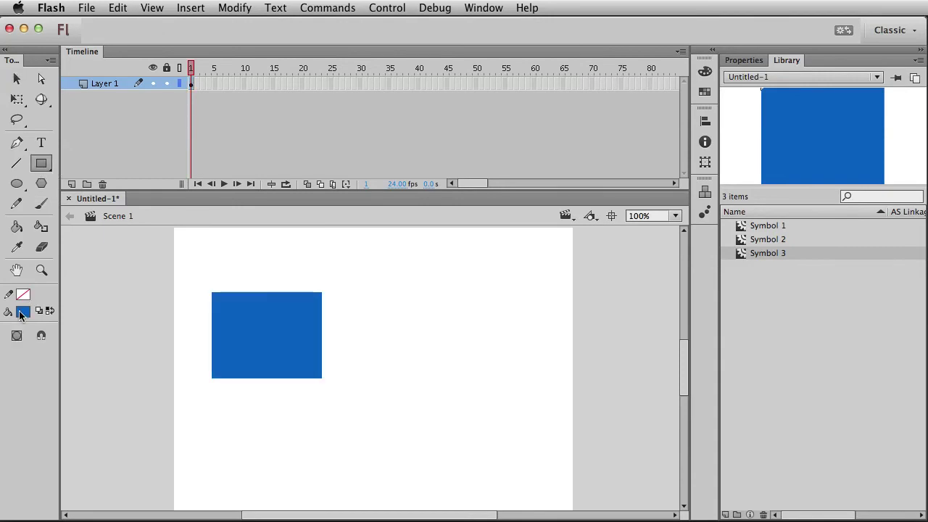
pyautogui.click(23, 311)
pyautogui.click(216, 426)
pyautogui.moveTo(335, 293); pyautogui.dragTo(410, 355)
pyautogui.click(17, 79)
pyautogui.click(384, 331)
pyautogui.press('F8')
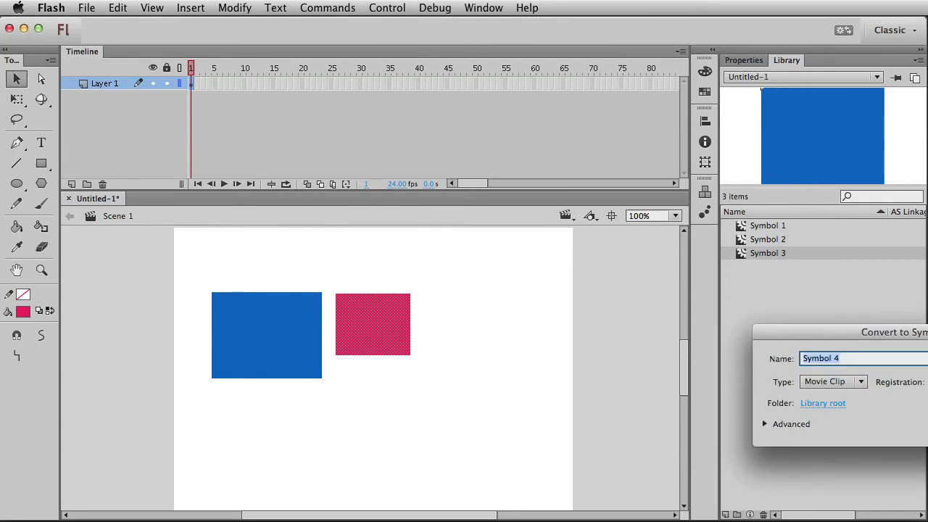
pyautogui.press('Return')
# Step: Marquee-select both symbols and deselect them several times to compare selection behaviour
pyautogui.click(539, 464)
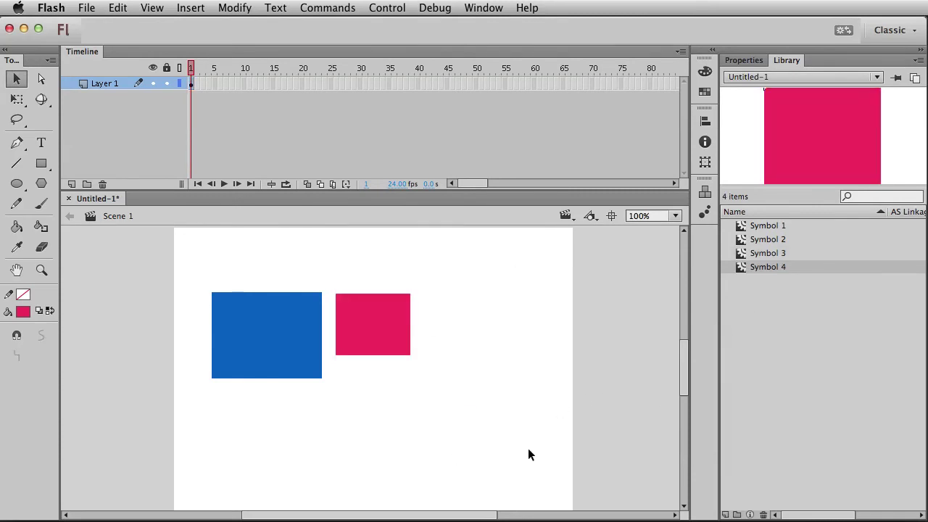
pyautogui.moveTo(458, 426); pyautogui.dragTo(282, 315)
pyautogui.moveTo(482, 459); pyautogui.dragTo(280, 322)
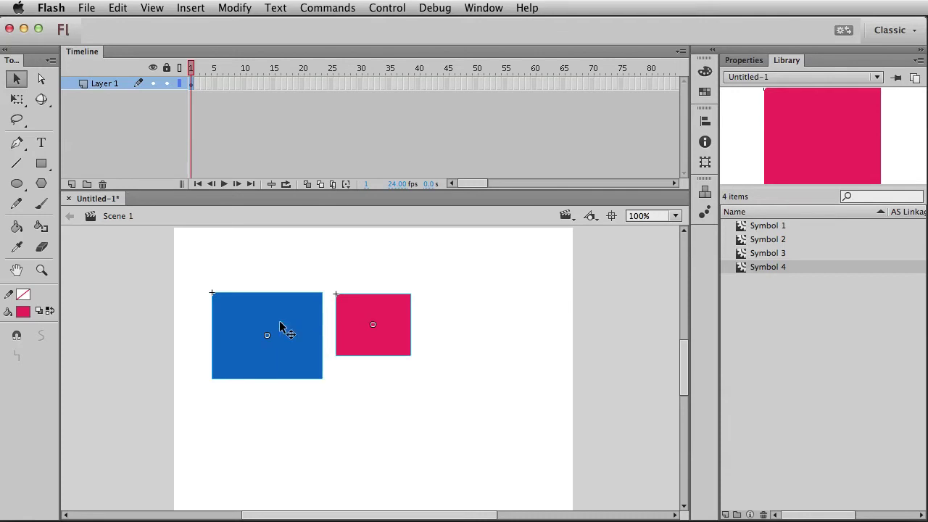
pyautogui.click(364, 416)
pyautogui.moveTo(521, 431); pyautogui.dragTo(202, 274)
pyautogui.click(403, 429)
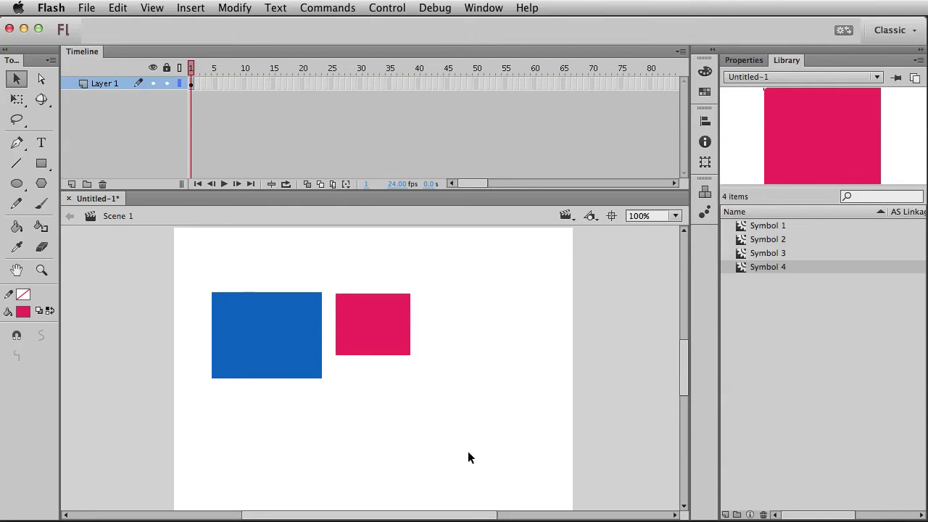
# Step: Drag a selection box from the pink symbol across to enclose the blue symbol
pyautogui.moveTo(468, 452); pyautogui.dragTo(283, 283)
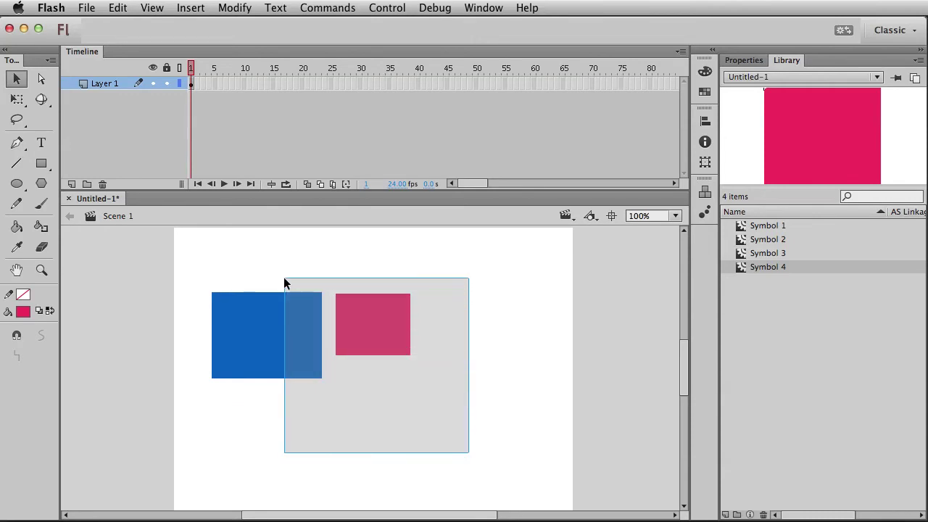
pyautogui.moveTo(284, 278); pyautogui.dragTo(266, 274)
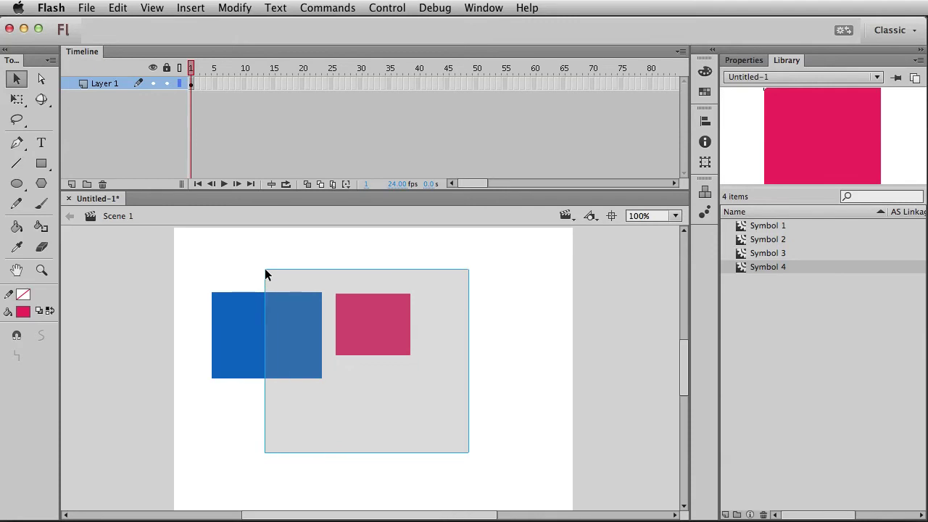
pyautogui.moveTo(265, 269)
pyautogui.mouseDown()
pyautogui.moveTo(190, 268)
pyautogui.moveTo(253, 272)
pyautogui.mouseUp()
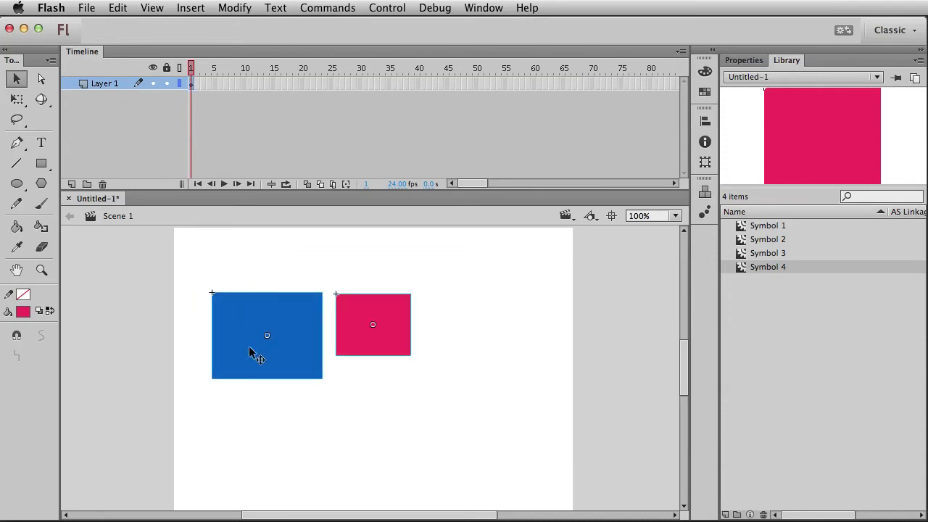
# Step: Uncheck Contact-sensitive Selection and Lasso Tools in the Drawing preferences and confirm
pyautogui.click(52, 7)
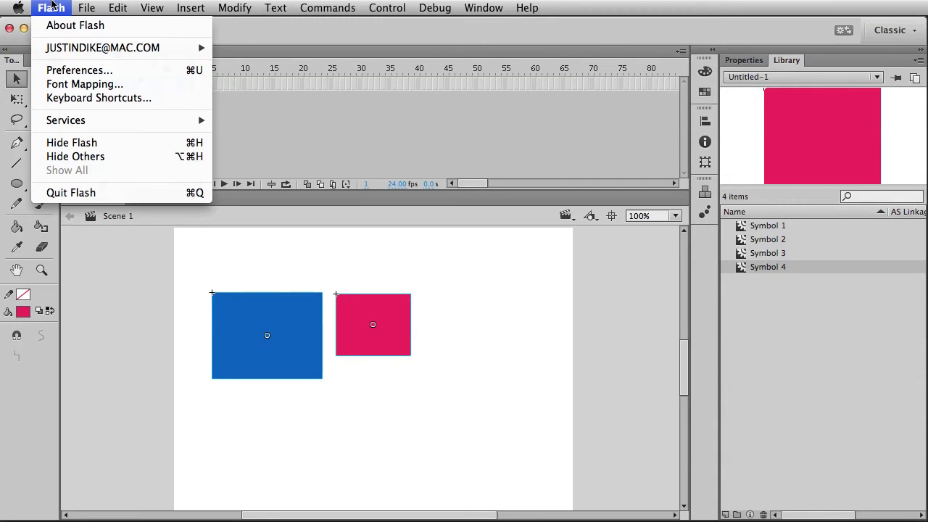
pyautogui.click(58, 71)
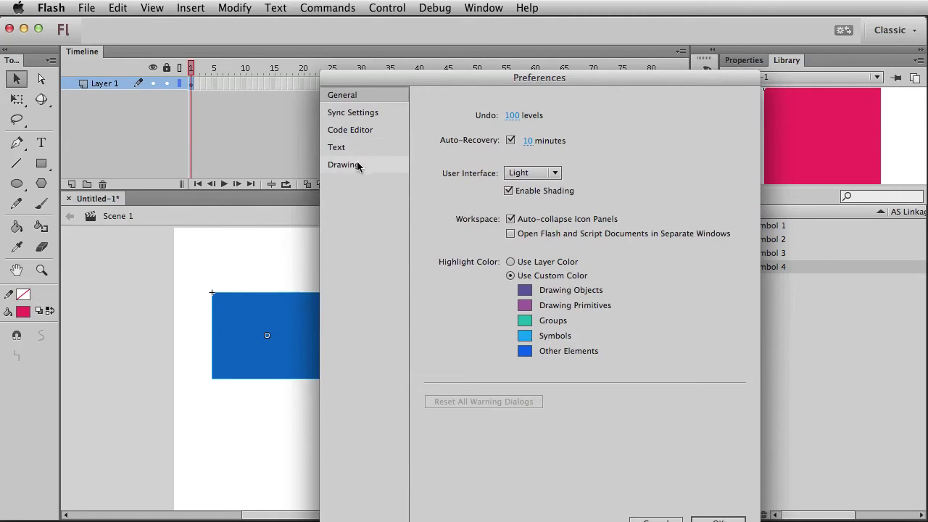
pyautogui.click(355, 165)
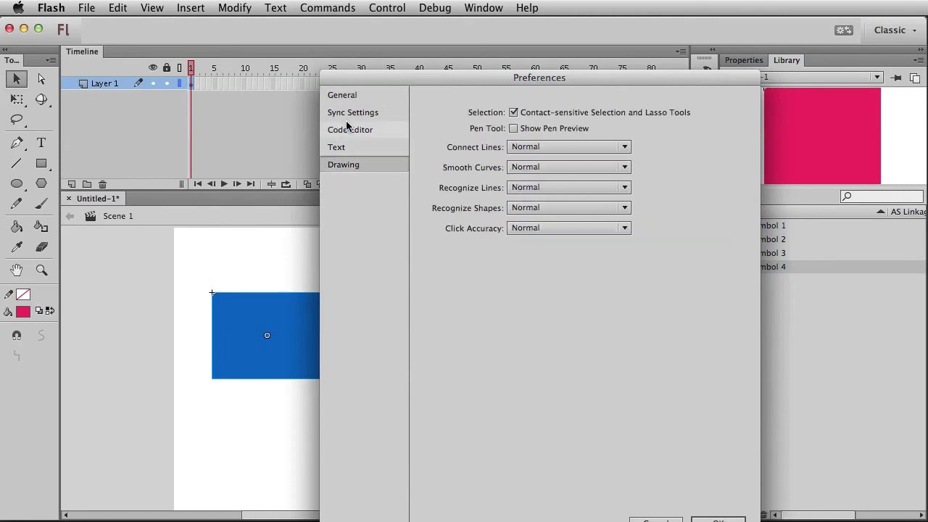
pyautogui.click(515, 113)
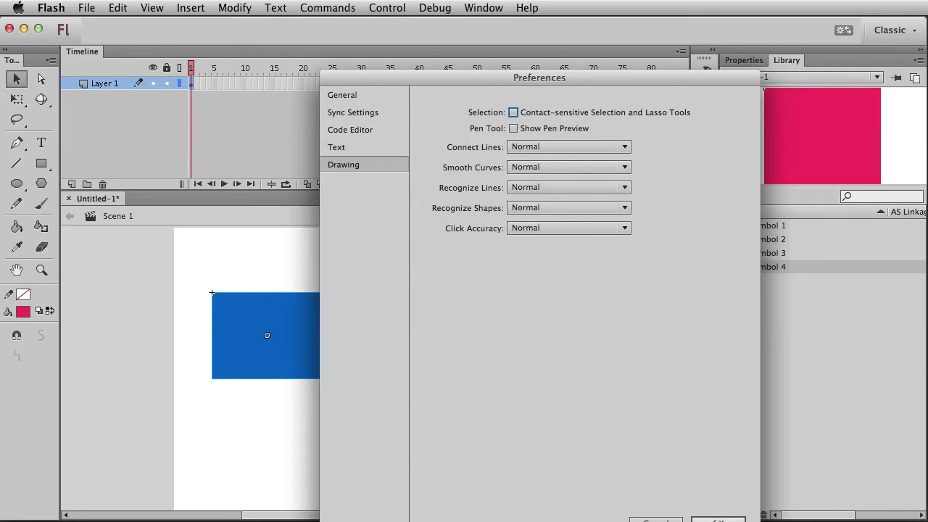
pyautogui.click(717, 519)
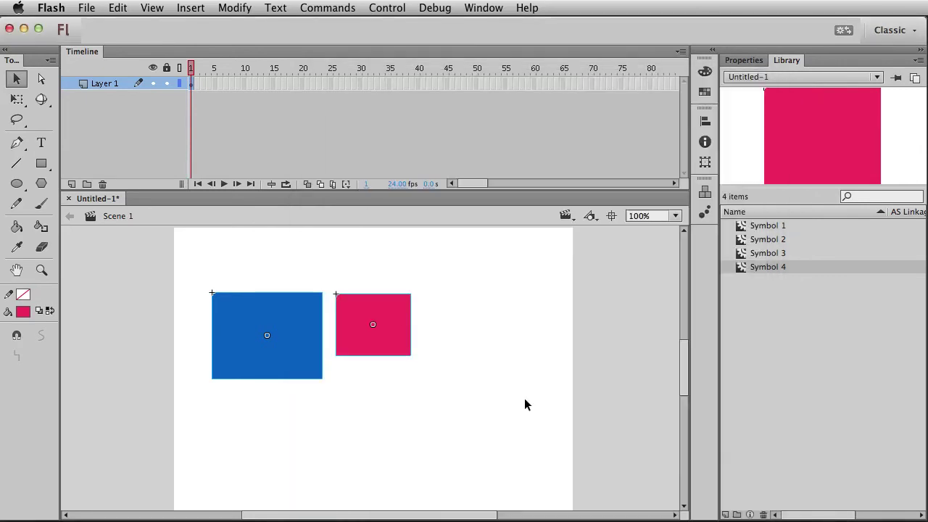
# Step: Box-select both rectangles and delete them from the stage
pyautogui.moveTo(513, 443); pyautogui.dragTo(269, 274)
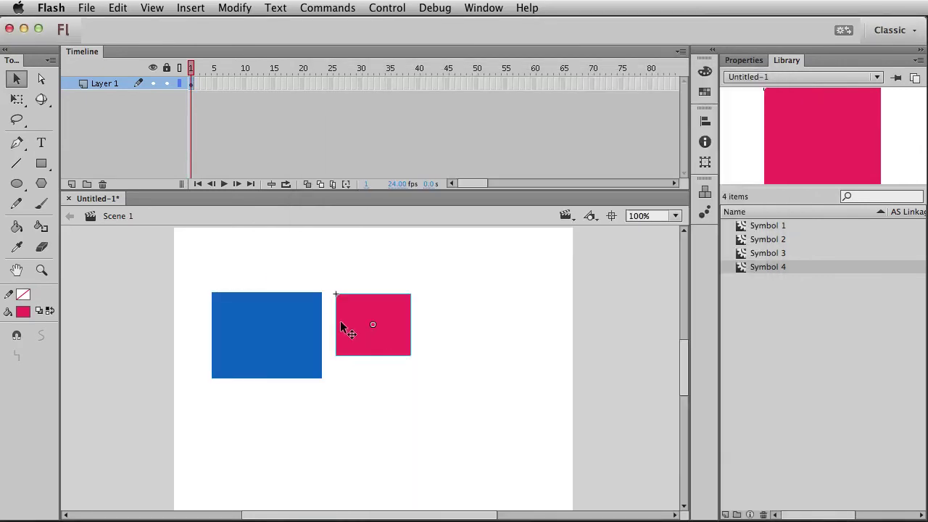
pyautogui.moveTo(498, 420); pyautogui.dragTo(168, 274)
pyautogui.press('Delete')
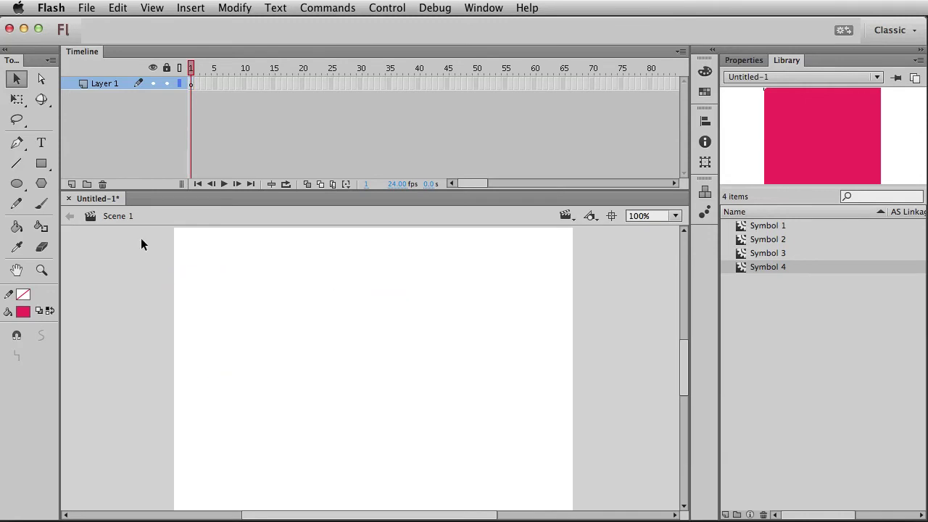
# Step: Set the fill colour to a blue swatch
pyautogui.click(23, 311)
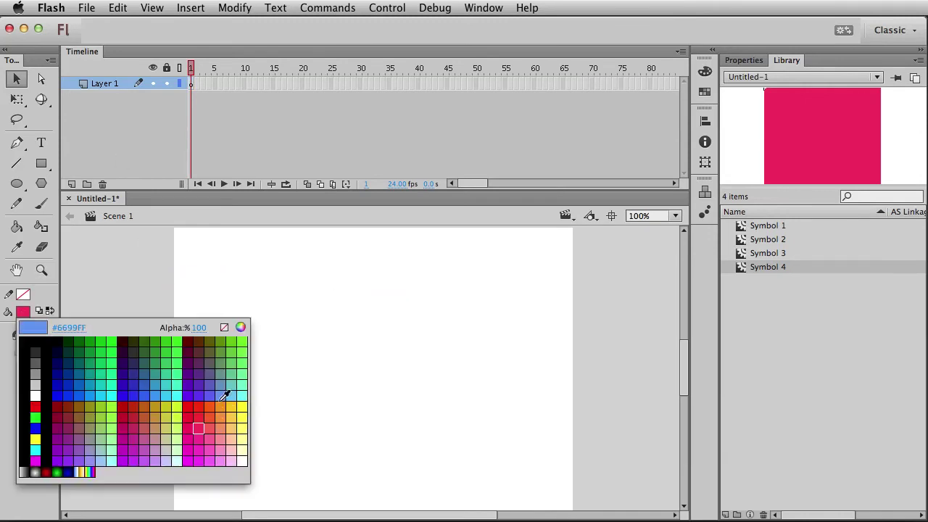
pyautogui.click(83, 393)
pyautogui.click(51, 8)
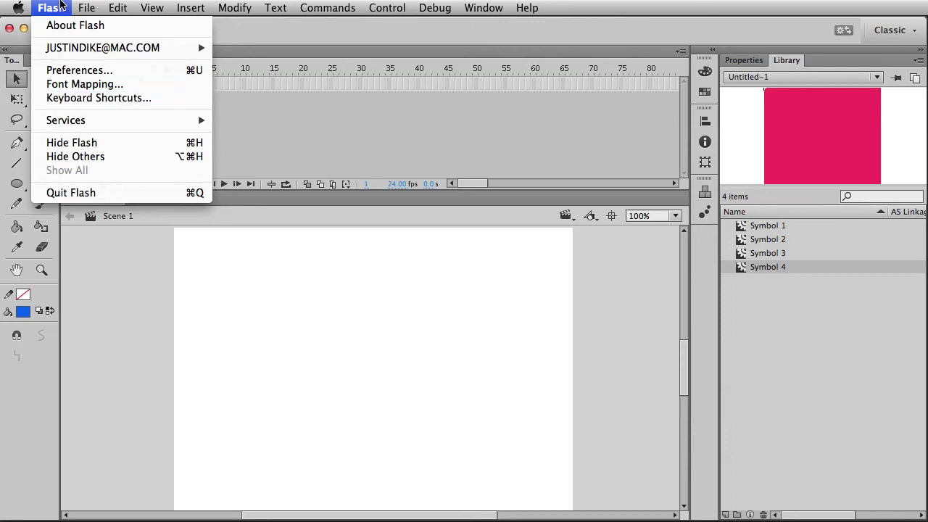
pyautogui.click(18, 80)
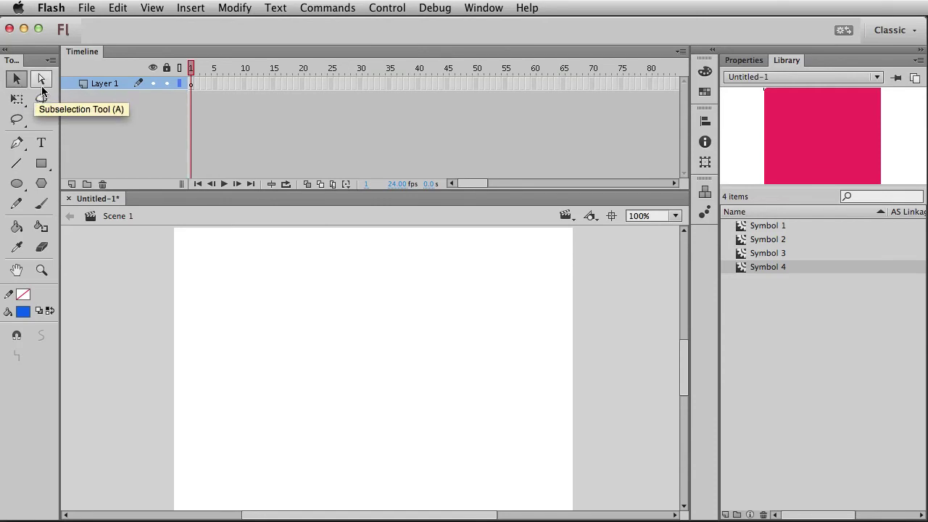
# Step: Open Keyboard Shortcuts and expand the Tool category to the Selection tools
pyautogui.click(86, 7)
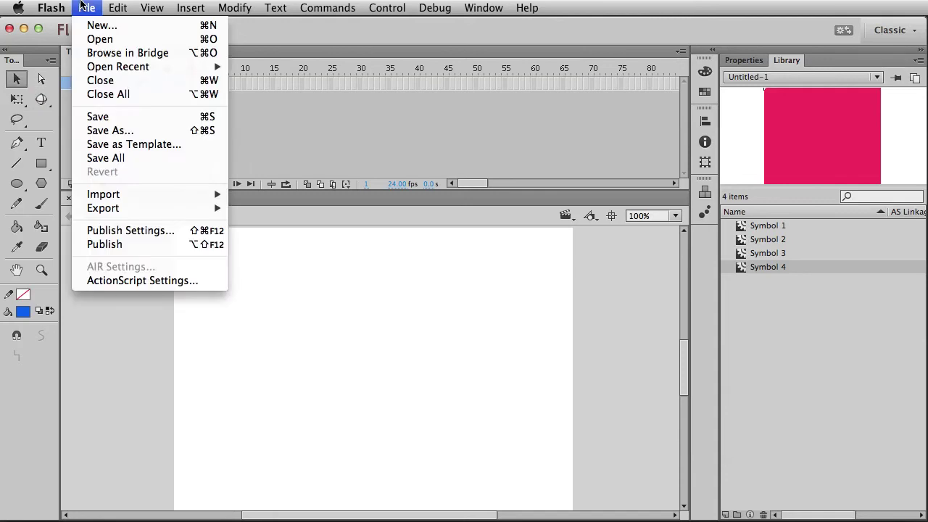
pyautogui.moveTo(51, 8)
pyautogui.click(85, 102)
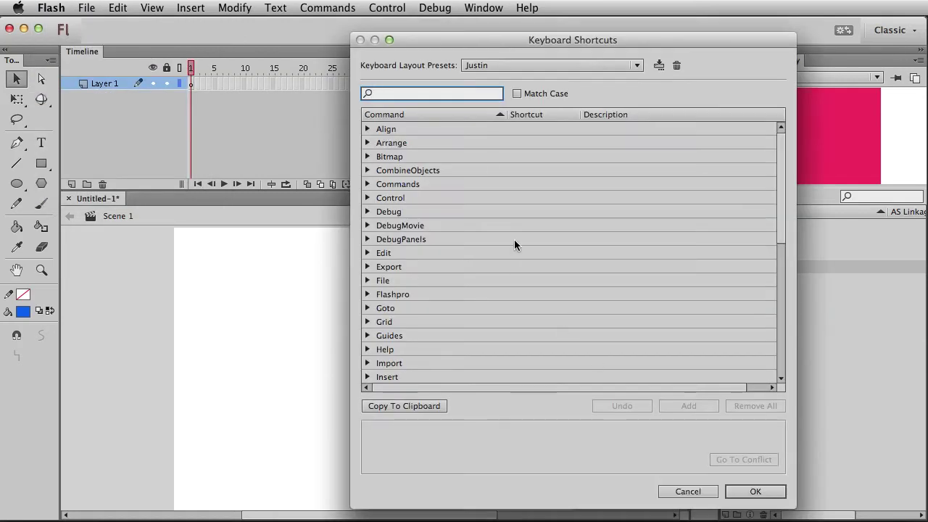
pyautogui.scroll(-10, 427, 348)
pyautogui.click(367, 294)
pyautogui.scroll(-2, 456, 328)
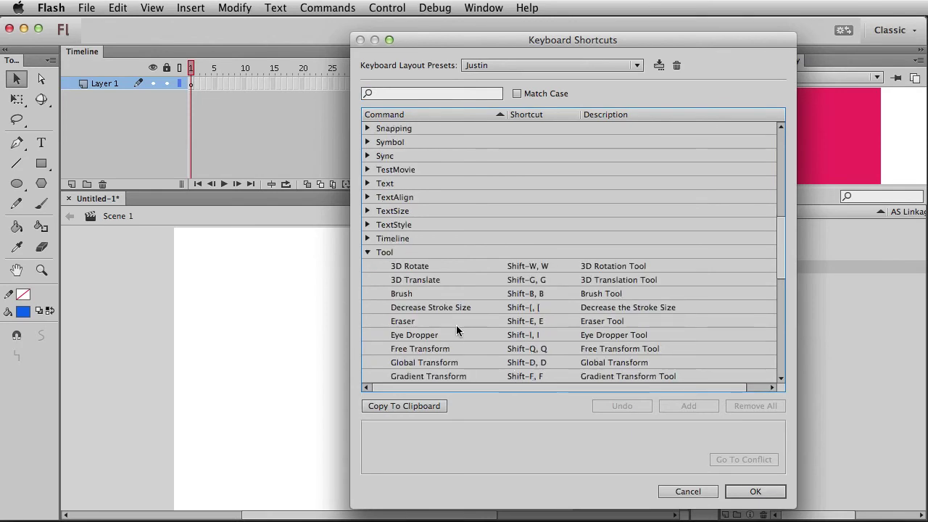
pyautogui.scroll(-6, 454, 328)
pyautogui.scroll(-8, 454, 323)
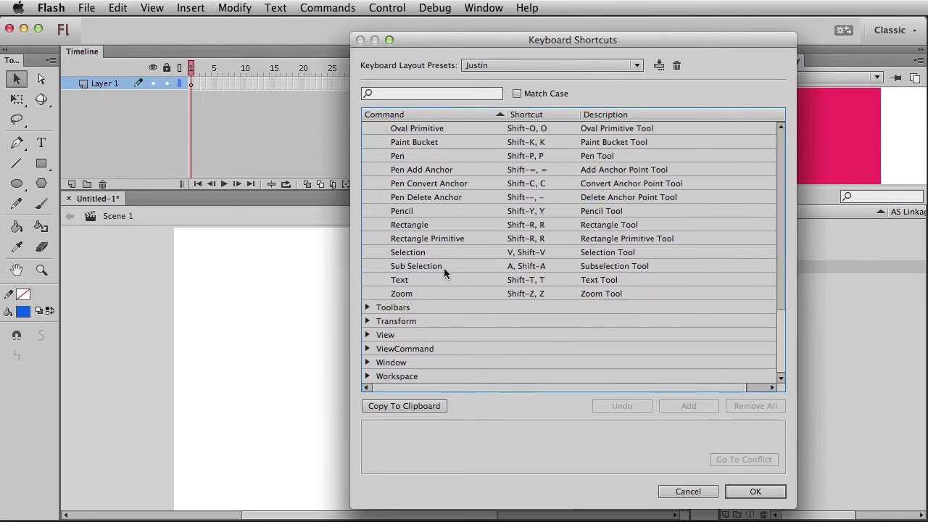
pyautogui.click(435, 266)
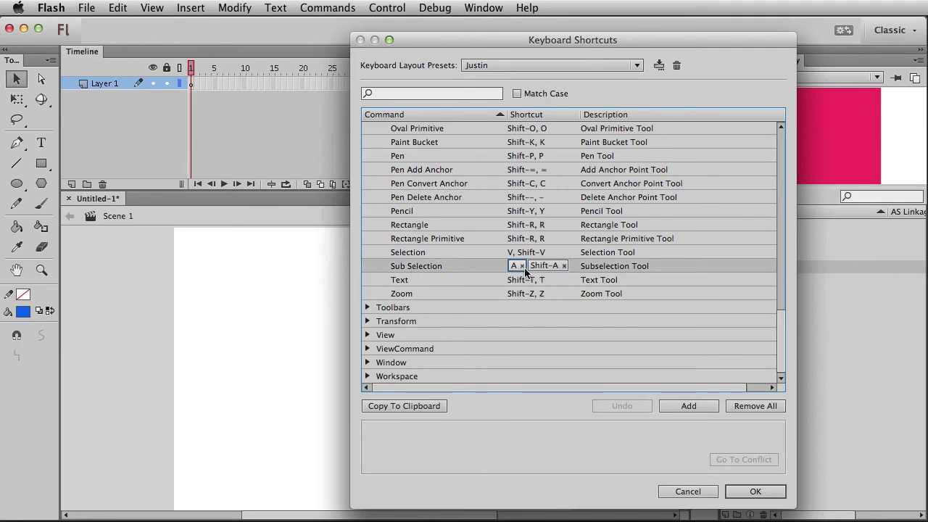
# Step: Replace the Selection tool's V and Shift-V shortcuts with A
pyautogui.click(428, 256)
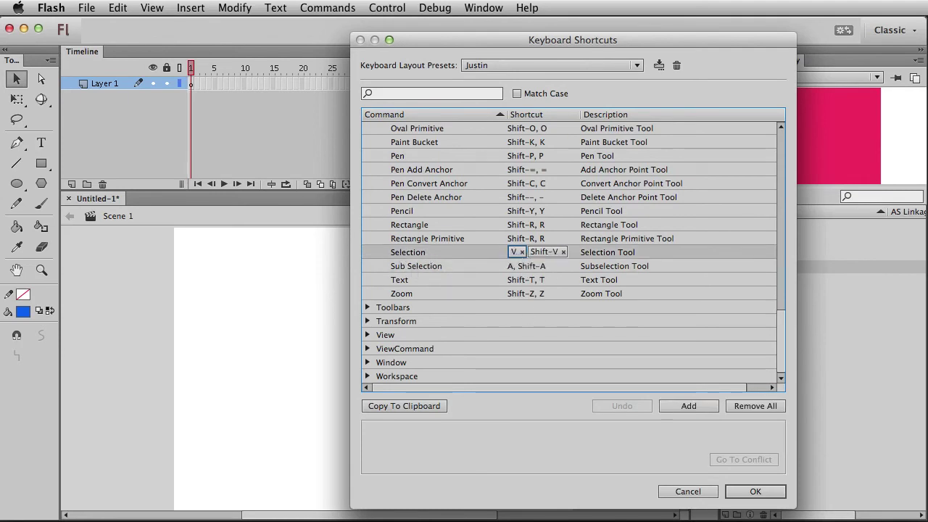
pyautogui.click(522, 252)
pyautogui.click(543, 252)
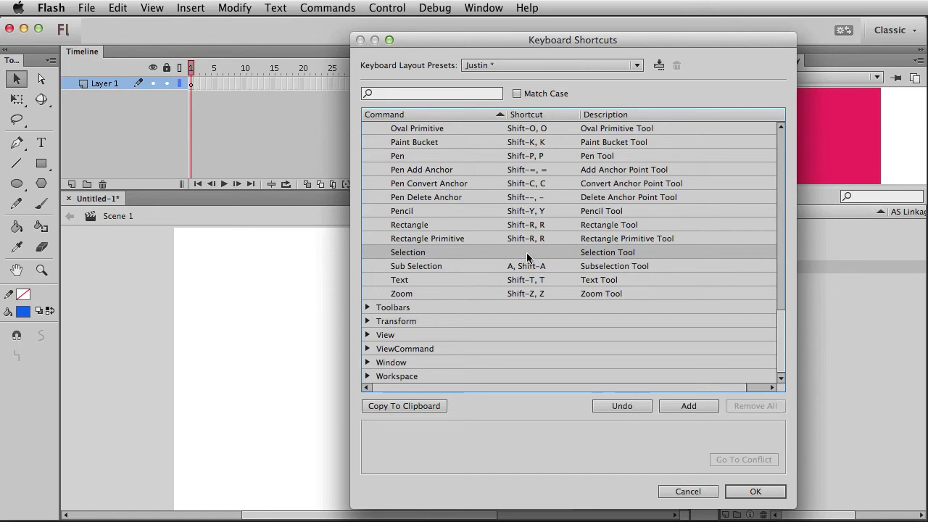
pyautogui.click(522, 252)
pyautogui.press('a')
# Step: Give Sub Selection the V shortcut instead of Shift-A, save, and test the A and V keys
pyautogui.click(522, 269)
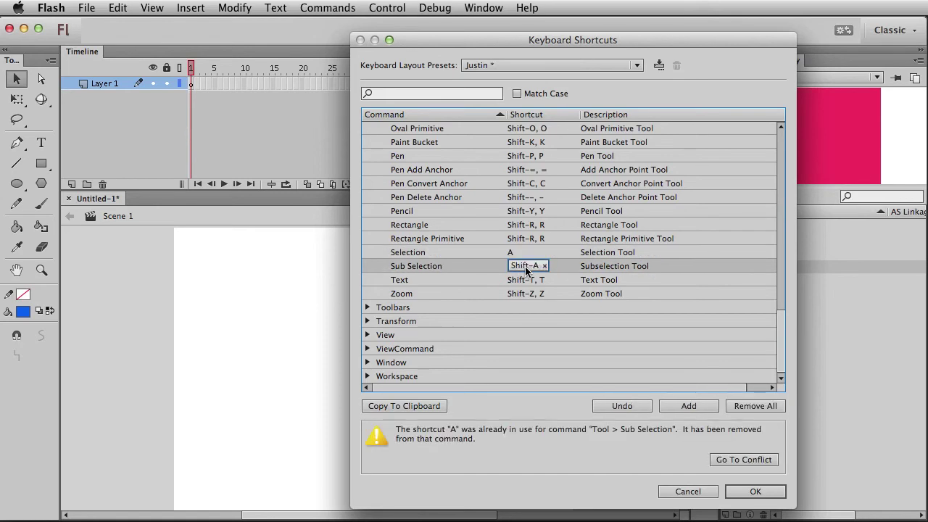
pyautogui.click(543, 267)
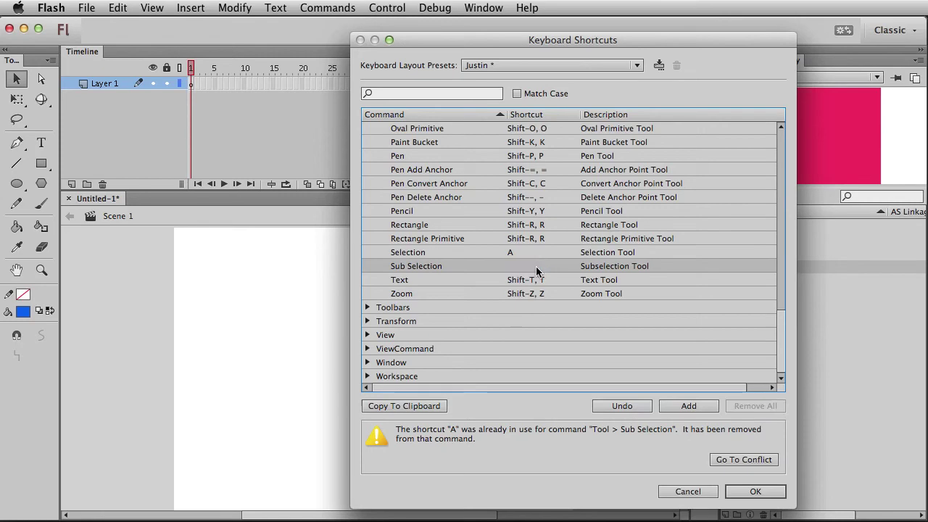
pyautogui.click(535, 266)
pyautogui.press('v')
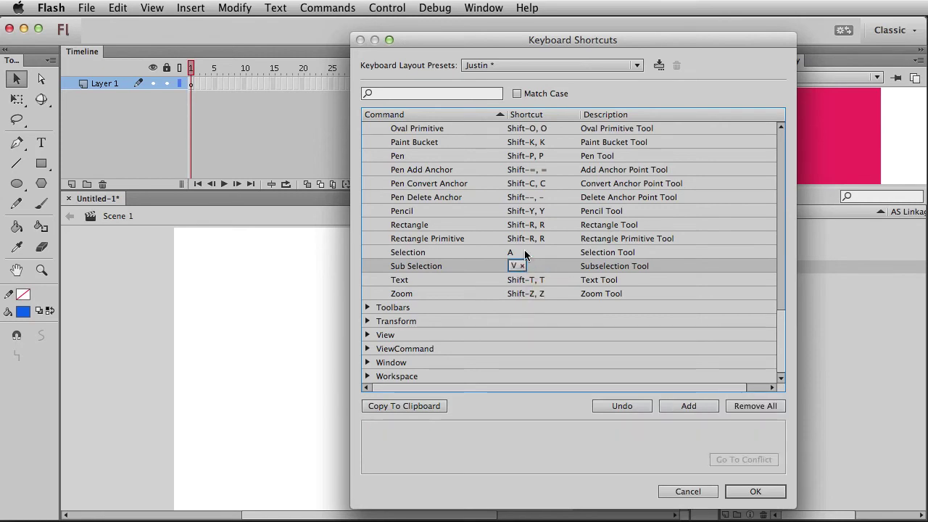
pyautogui.click(528, 250)
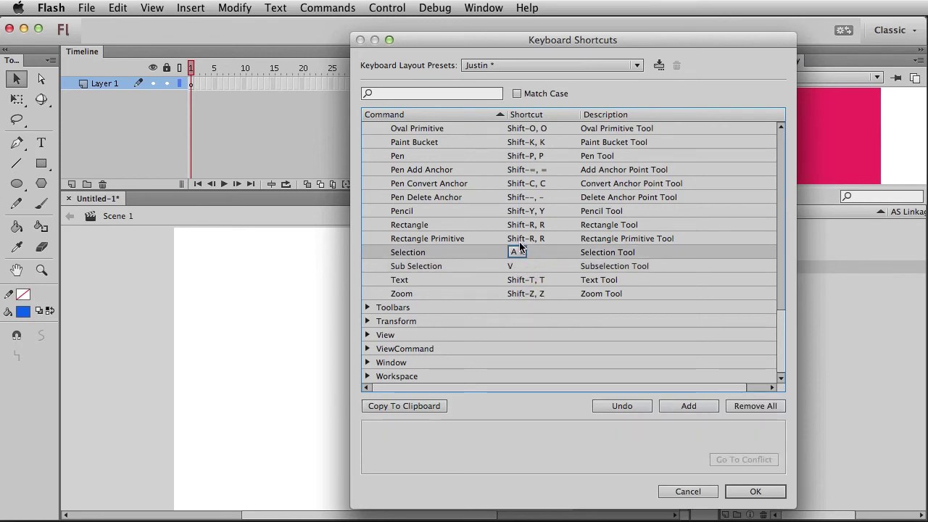
pyautogui.click(739, 492)
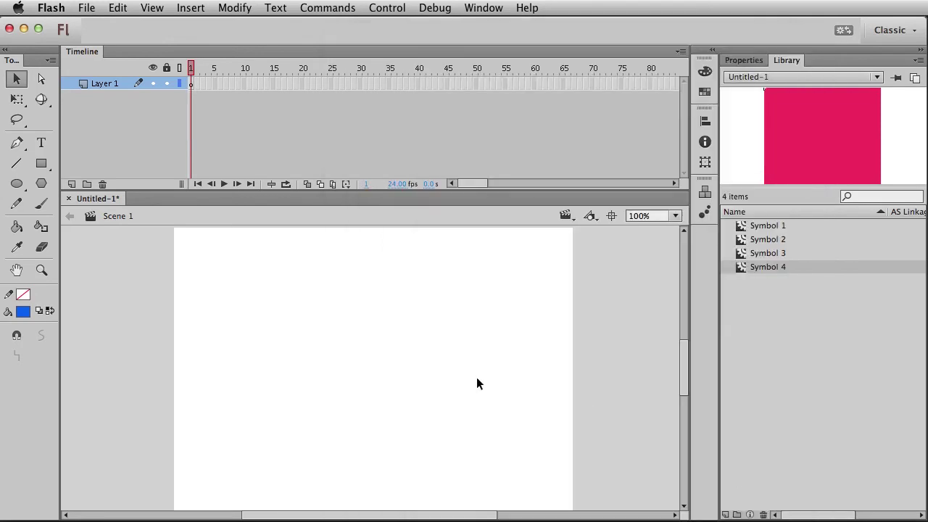
pyautogui.press('a')
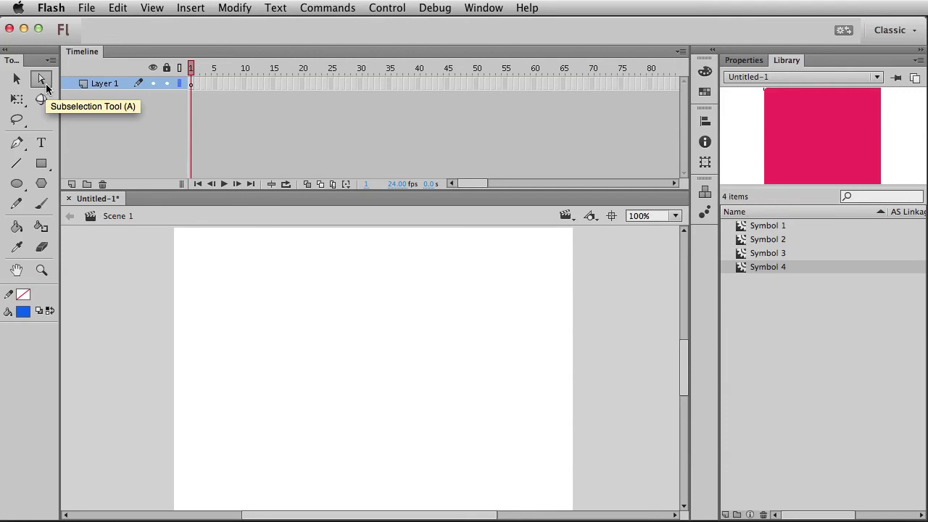
pyautogui.press('v')
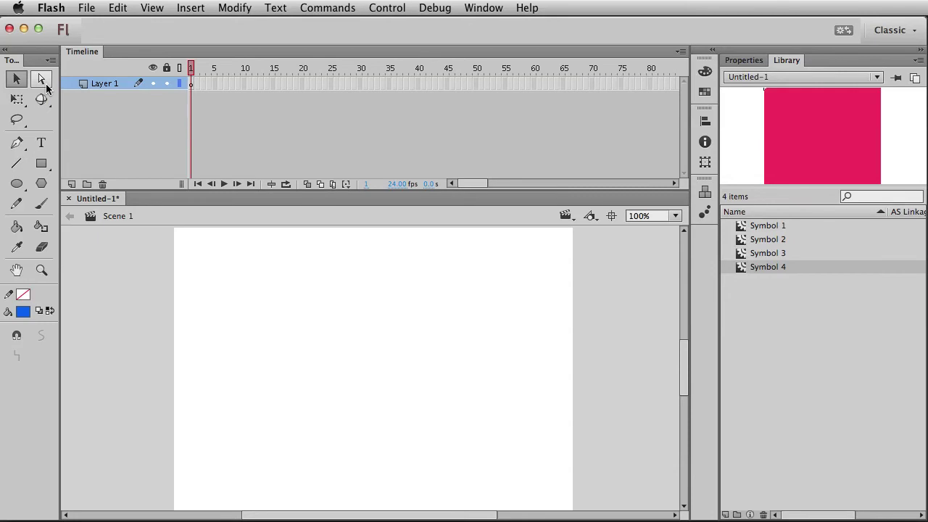
# Step: In the Transform shortcuts, replace Scale and Rotate's Option-⌘-S with ⌘-R and save
pyautogui.click(87, 8)
pyautogui.moveTo(52, 7)
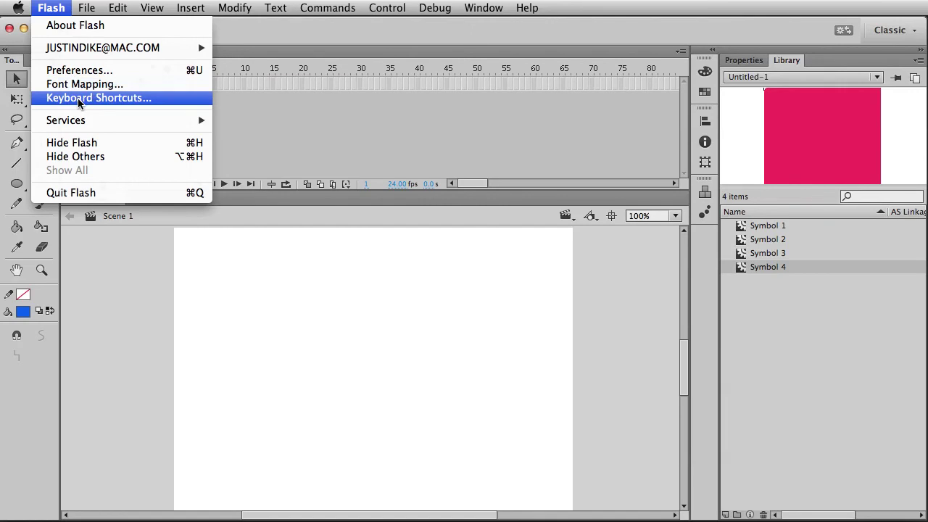
pyautogui.click(79, 102)
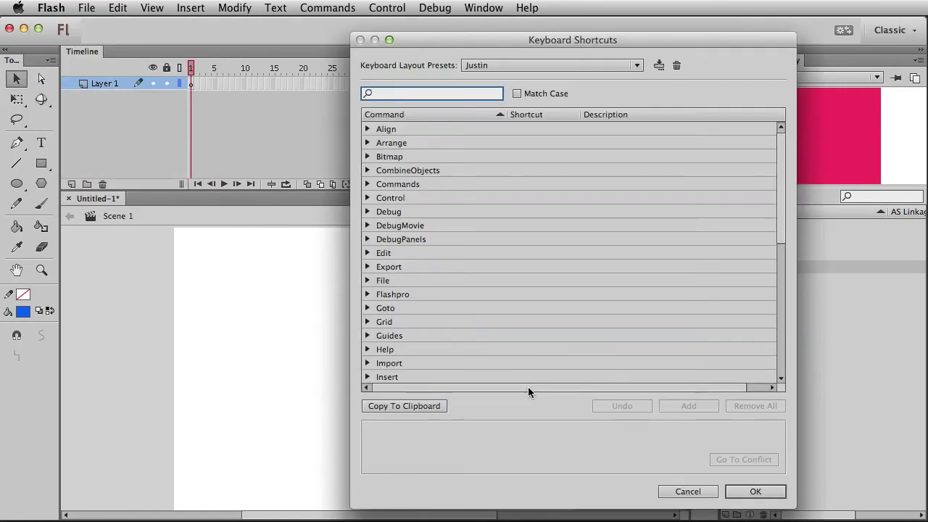
pyautogui.scroll(-10, 377, 312)
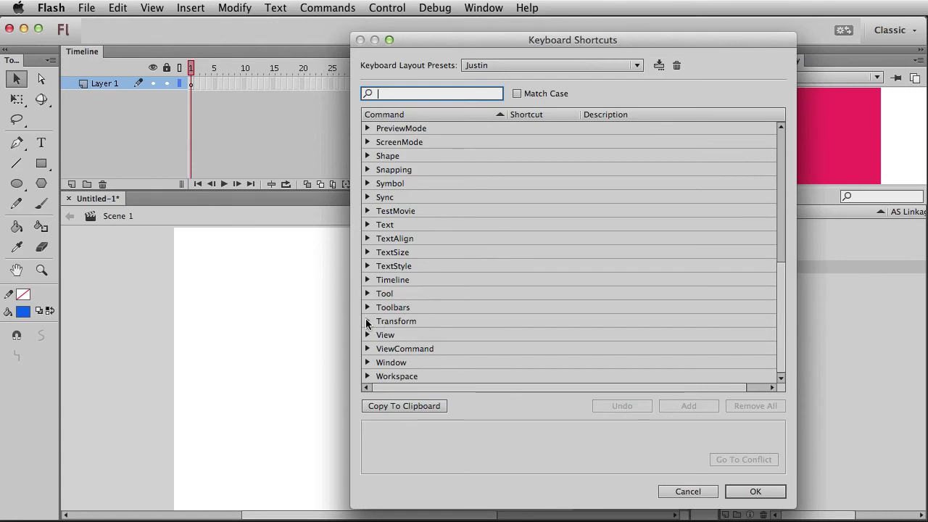
pyautogui.click(368, 322)
pyautogui.scroll(-3, 567, 340)
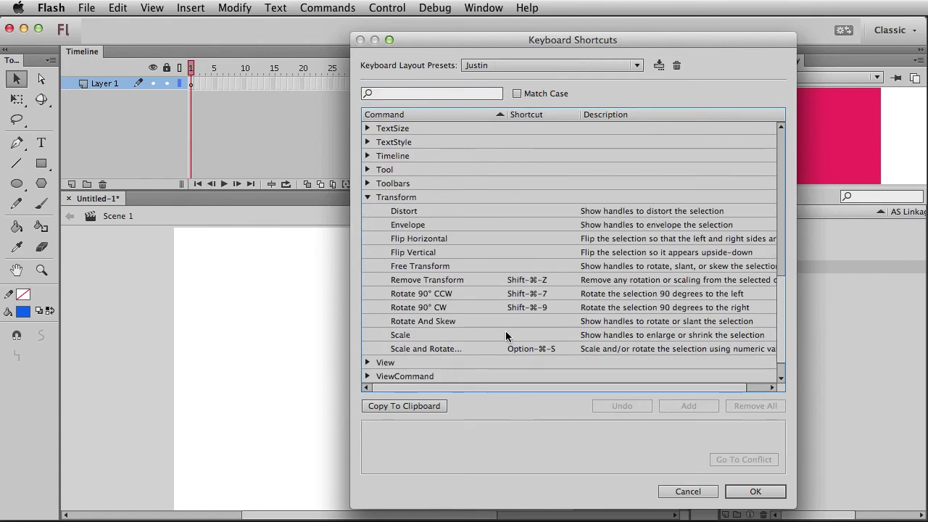
pyautogui.click(427, 346)
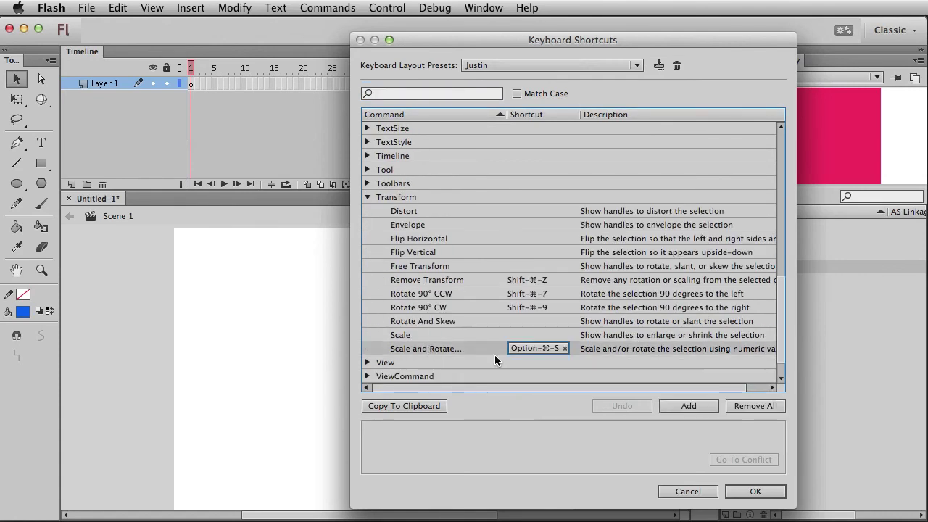
pyautogui.click(564, 349)
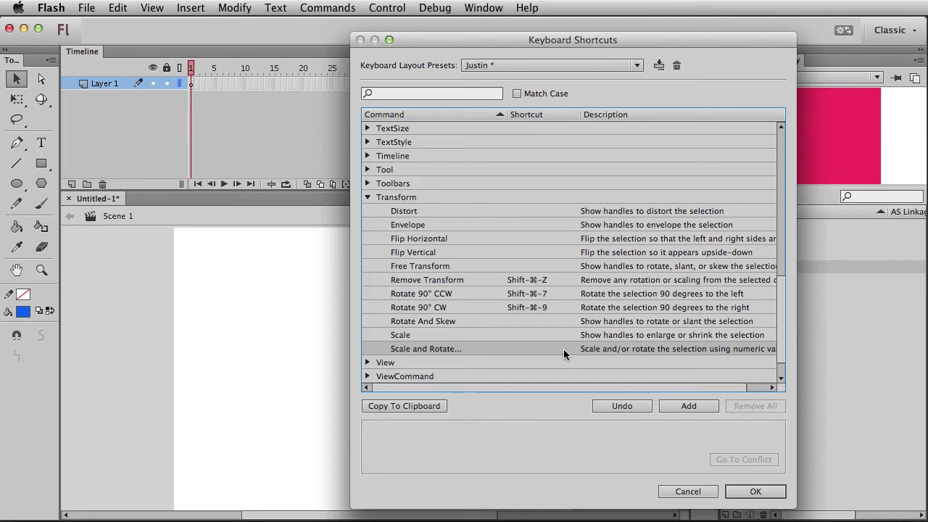
pyautogui.press('super+r')
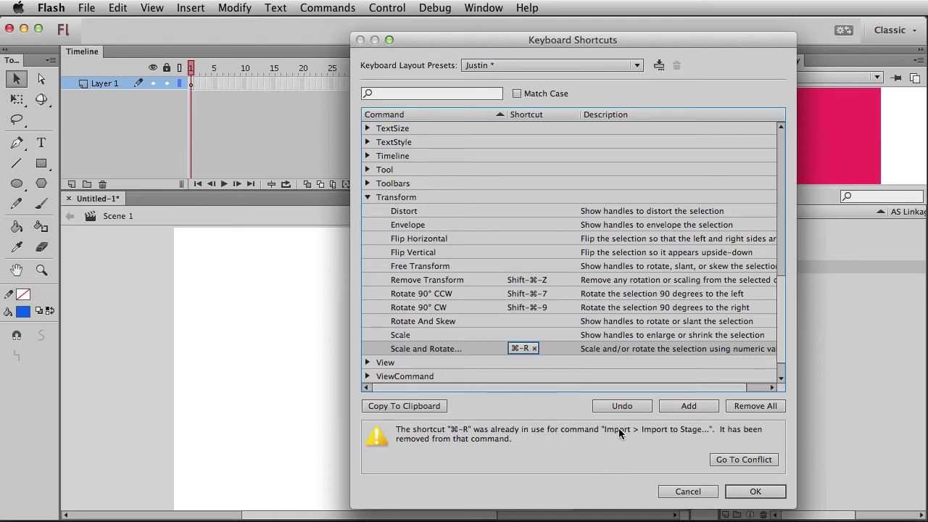
pyautogui.click(755, 493)
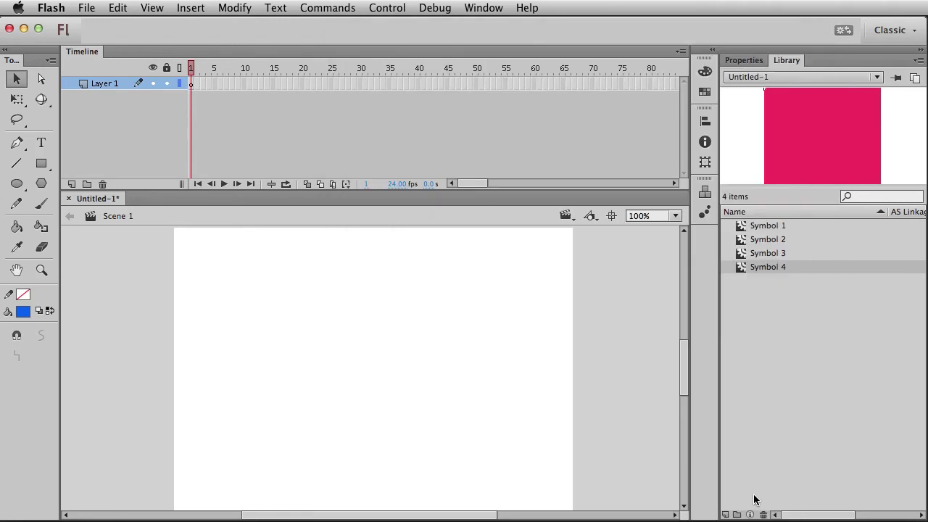
pyautogui.click(41, 164)
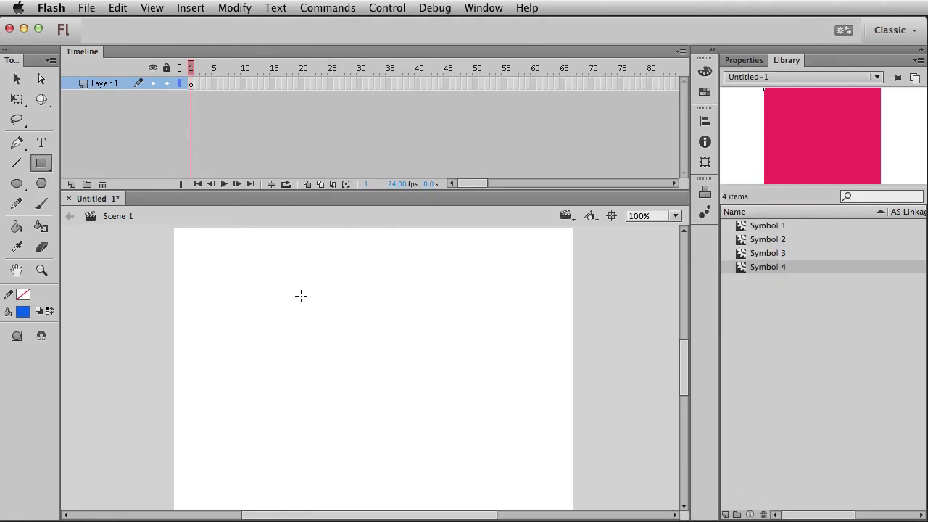
pyautogui.moveTo(300, 296); pyautogui.dragTo(357, 361)
pyautogui.click(16, 79)
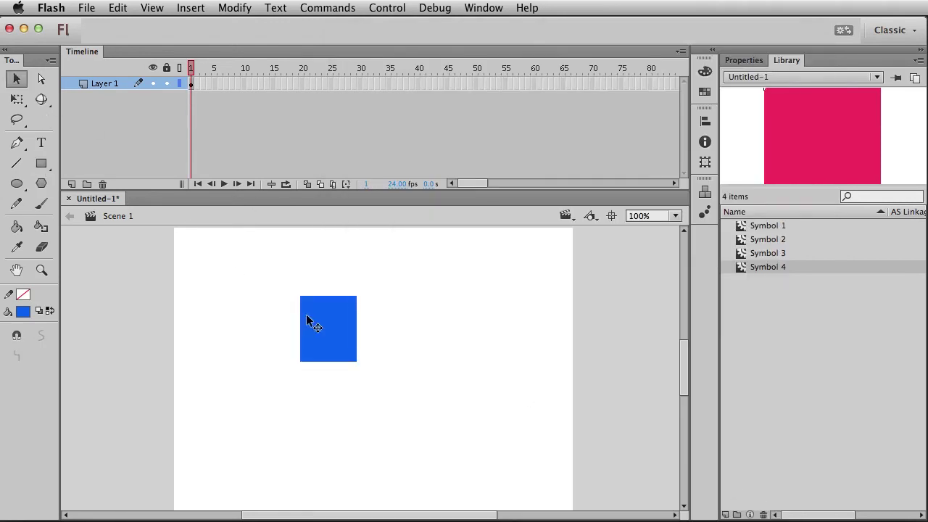
pyautogui.click(306, 314)
pyautogui.press('super+alt+s')
pyautogui.moveTo(886, 479); pyautogui.dragTo(430, 289)
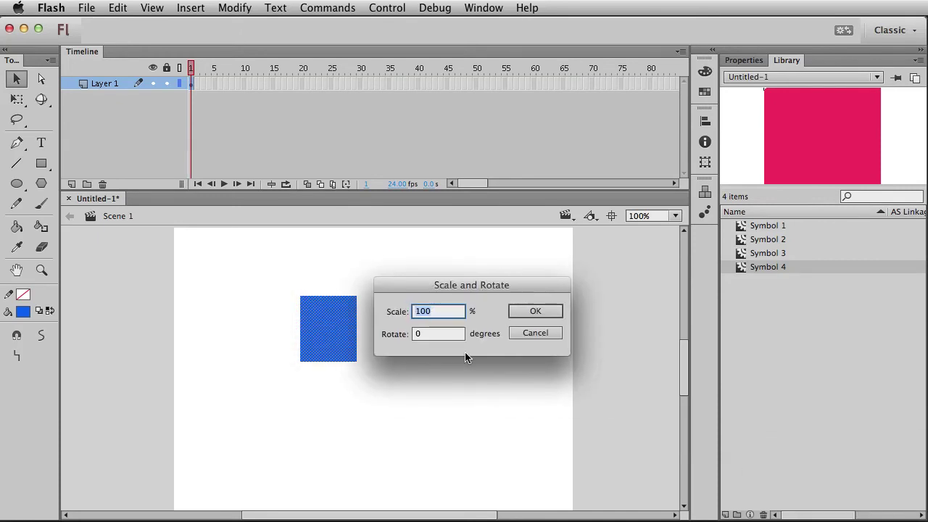
pyautogui.click(442, 337)
pyautogui.doubleClick(422, 311)
pyautogui.write('50')
pyautogui.press('Return')
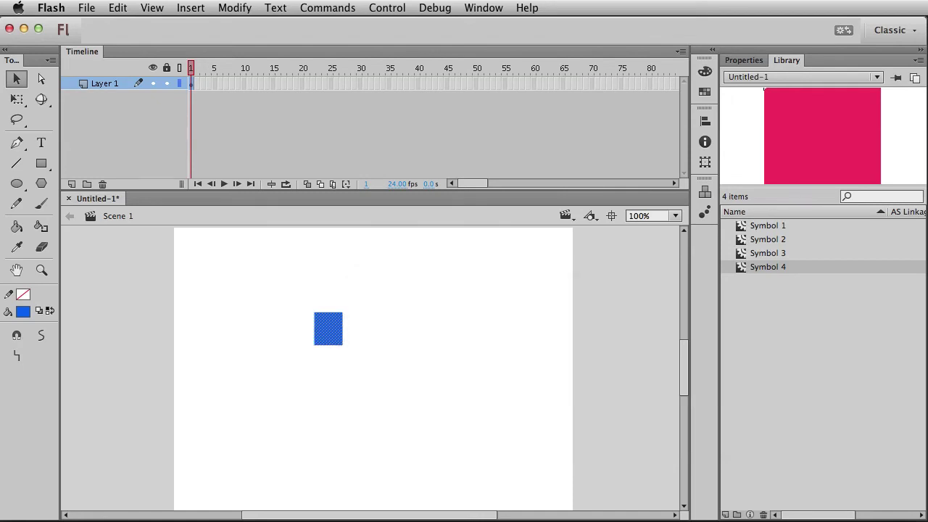
pyautogui.press('super+alt+s')
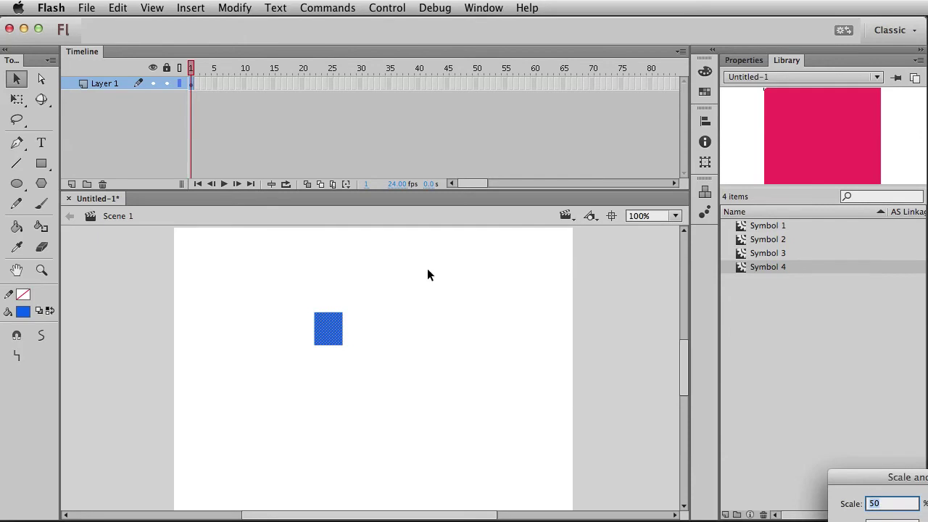
pyautogui.moveTo(884, 477); pyautogui.dragTo(397, 271)
pyautogui.click(398, 325)
pyautogui.press('BackSpace')
pyautogui.write('45')
pyautogui.press('Return')
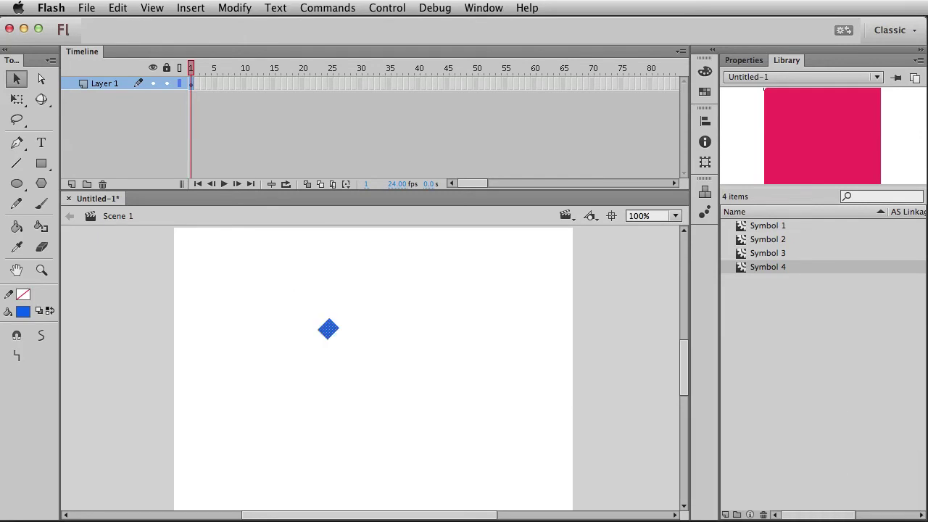
pyautogui.press('BackSpace')
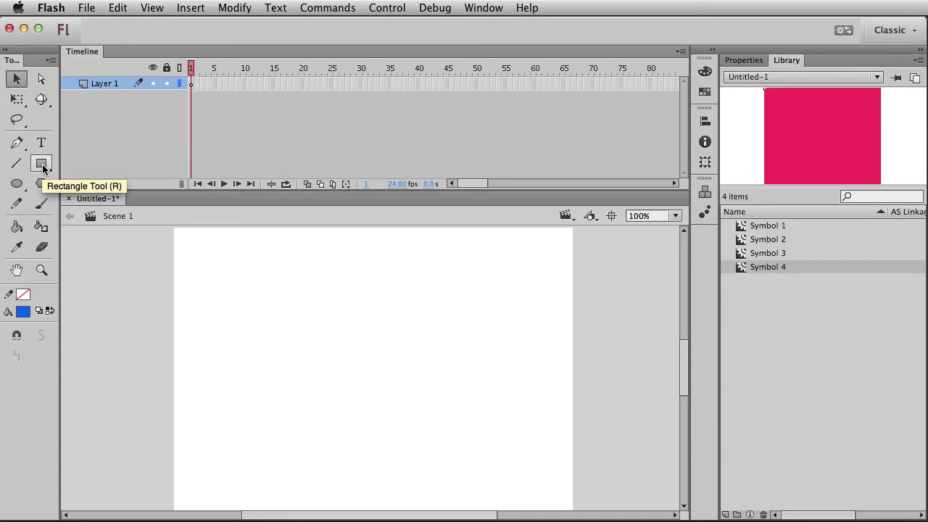
# Step: Draw a green circle on the stage with the Oval tool
pyautogui.click(42, 165)
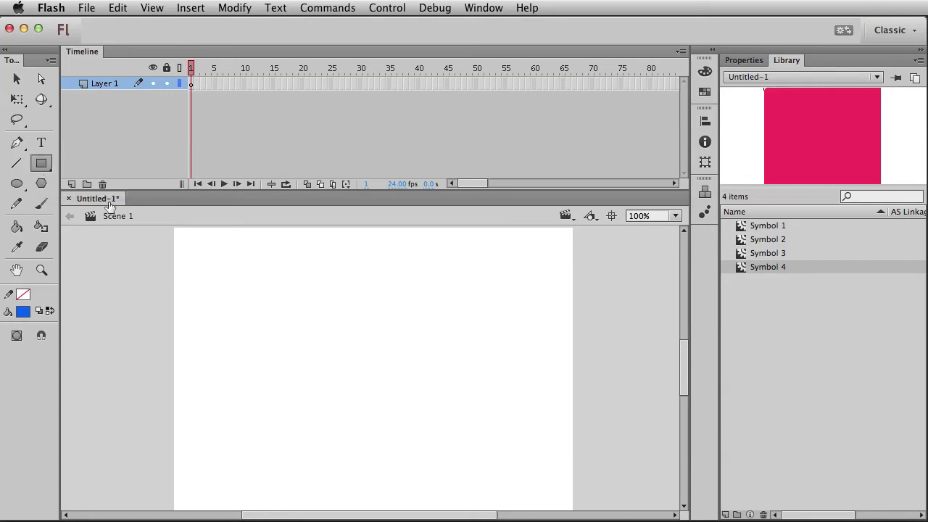
pyautogui.click(17, 184)
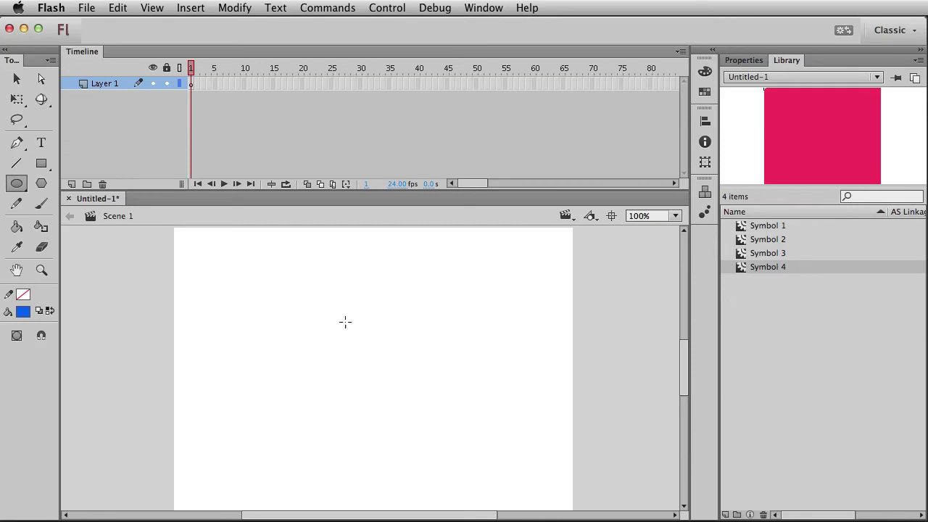
pyautogui.click(22, 312)
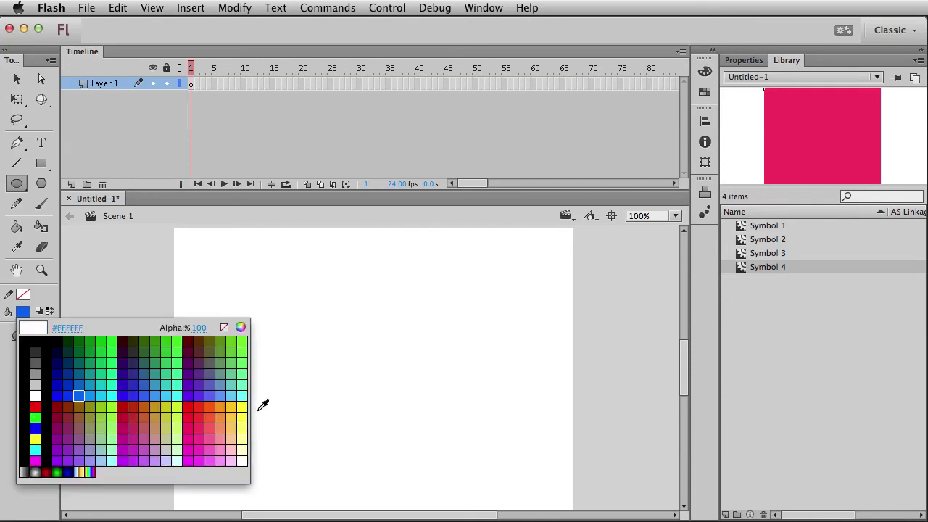
pyautogui.click(236, 335)
pyautogui.moveTo(315, 314); pyautogui.dragTo(410, 405)
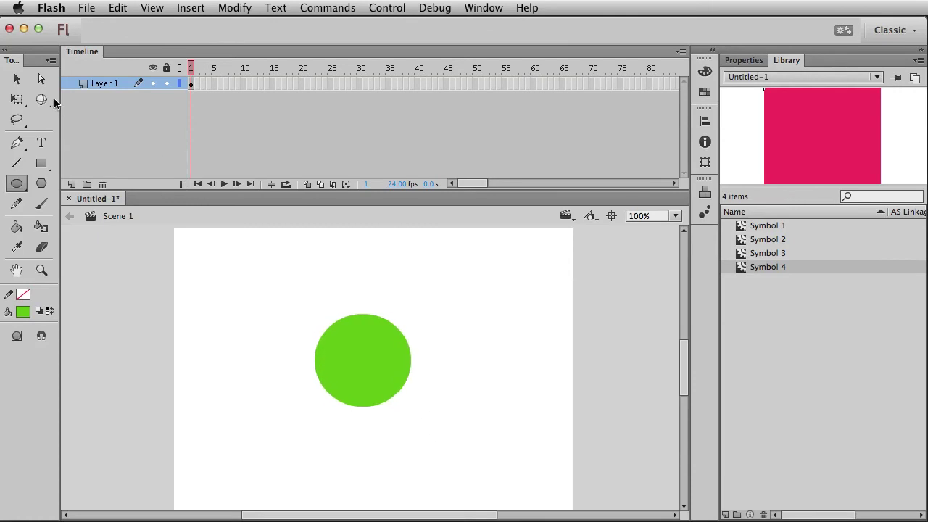
# Step: Convert the green circle into a Movie Clip symbol named 'Circle'
pyautogui.press('v')
pyautogui.click(359, 355)
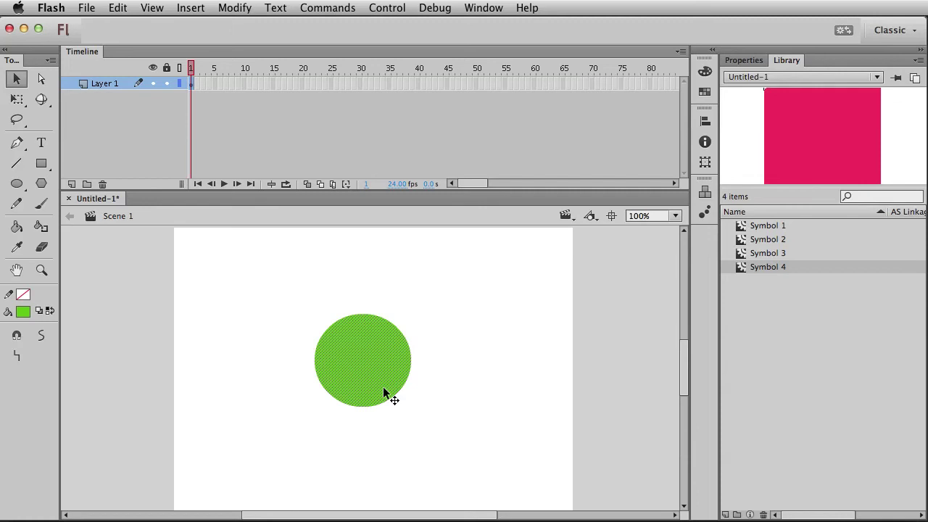
pyautogui.press('F8')
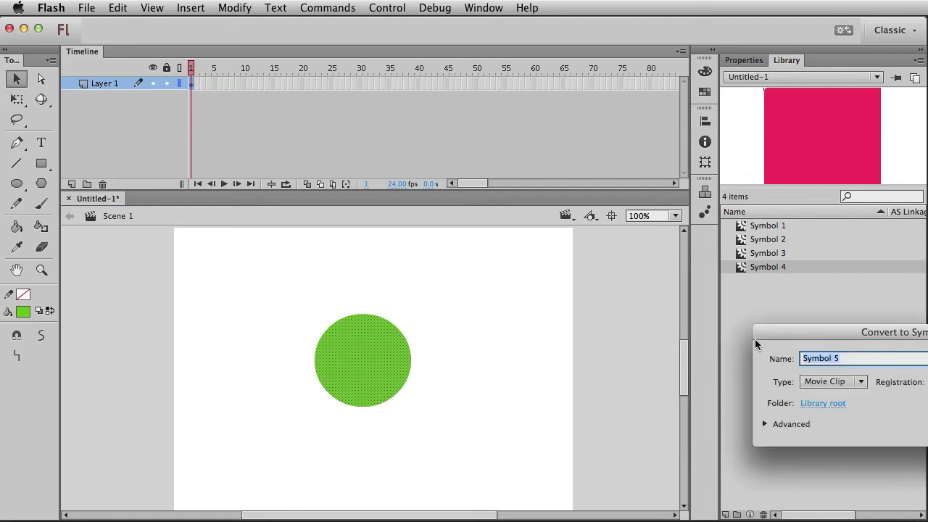
pyautogui.moveTo(775, 338); pyautogui.dragTo(583, 310)
pyautogui.write('Circle')
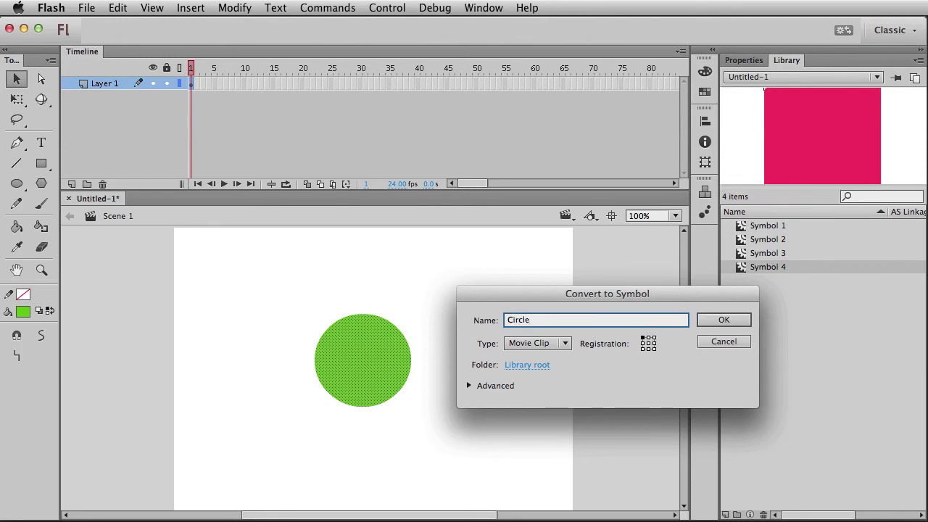
pyautogui.press('Return')
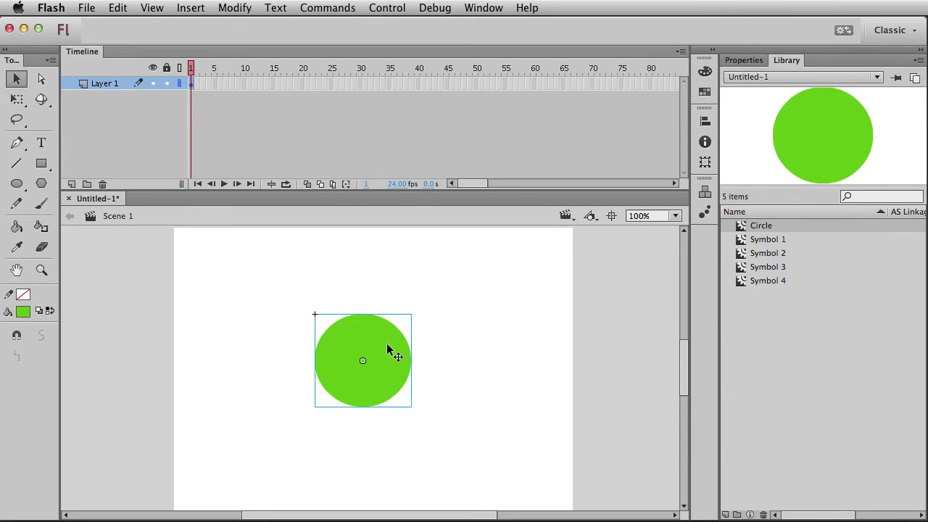
# Step: Move the green Circle up-left, add and delete a Symbol 1 instance, then reselect the circle
pyautogui.moveTo(388, 341); pyautogui.dragTo(336, 320)
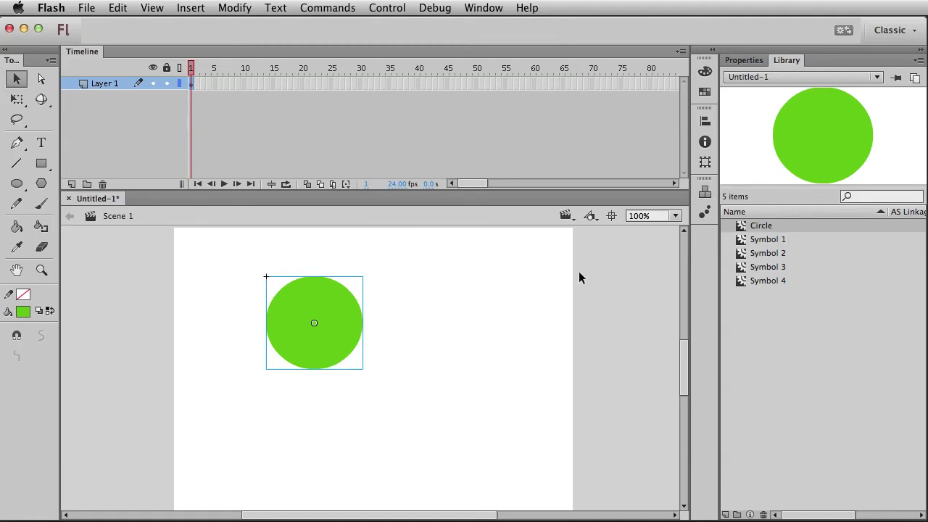
pyautogui.click(756, 239)
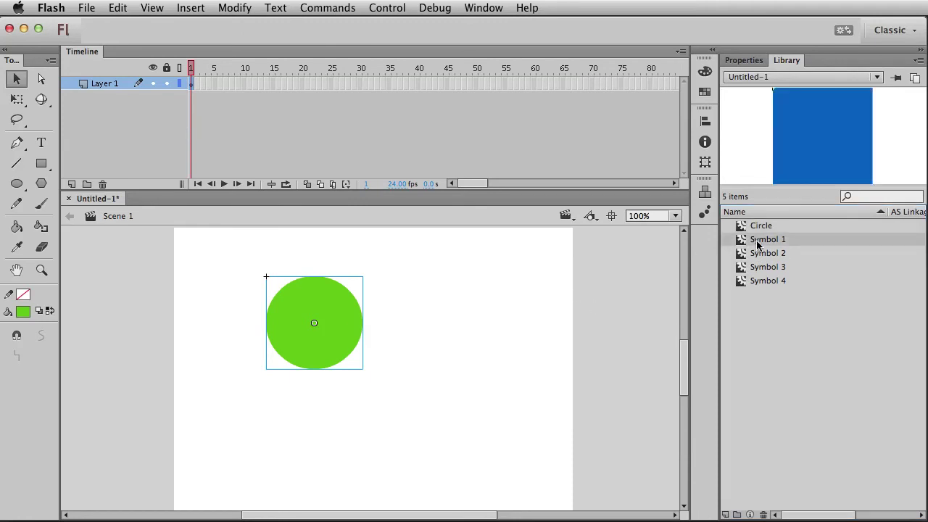
pyautogui.moveTo(756, 243); pyautogui.dragTo(323, 297)
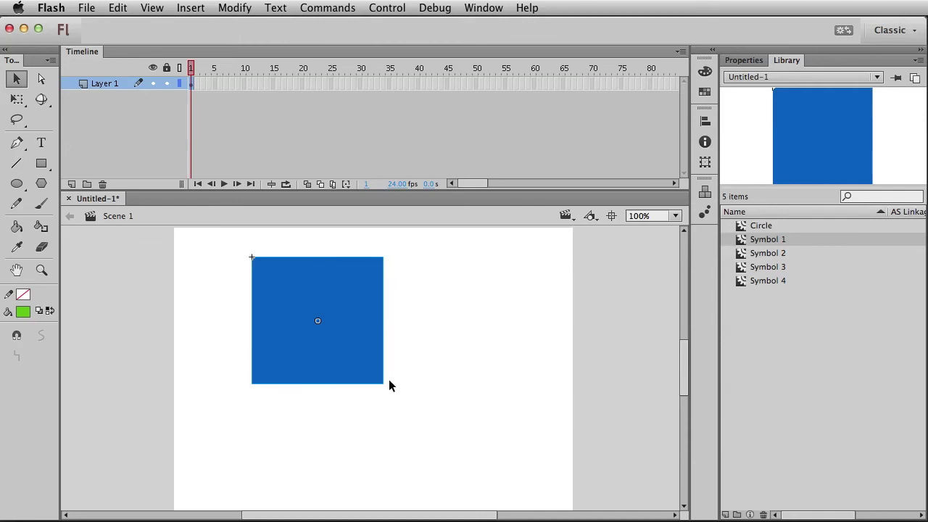
pyautogui.press('Delete')
pyautogui.click(326, 335)
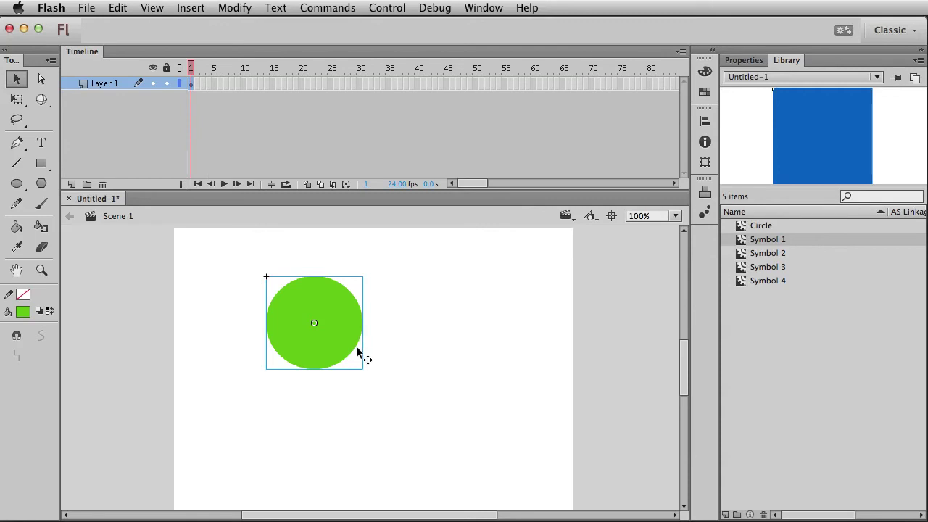
# Step: Duplicate the circle to the right, then cut a rectangular notch inside the Circle symbol
pyautogui.moveTo(343, 350); pyautogui.dragTo(441, 371)
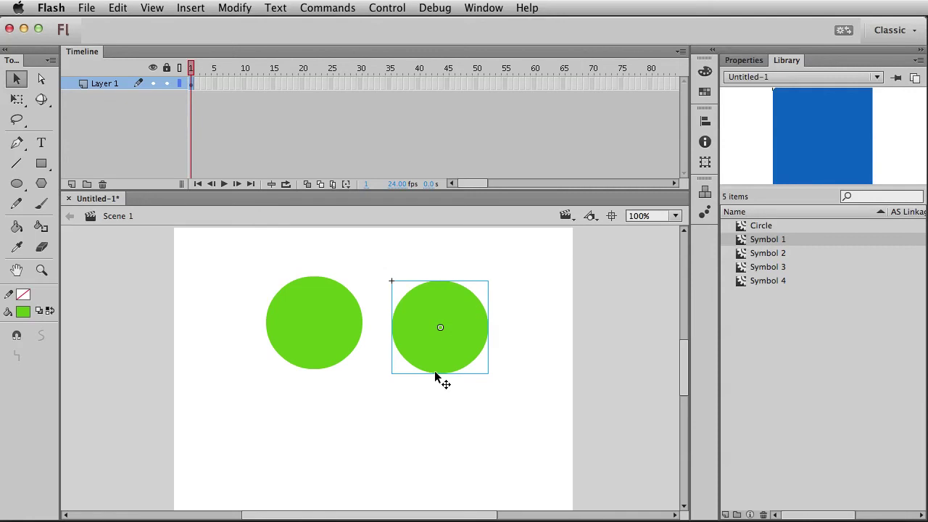
pyautogui.click(315, 340)
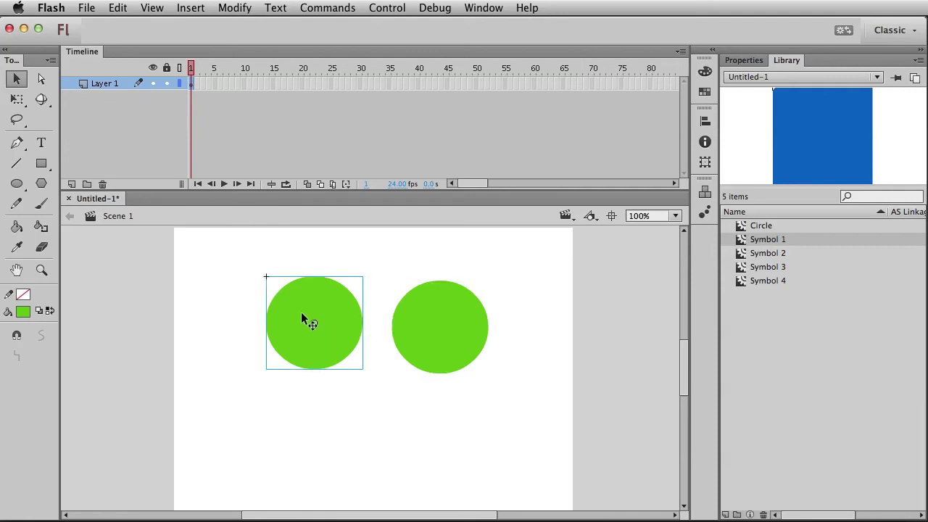
pyautogui.doubleClick(304, 316)
pyautogui.click(372, 317)
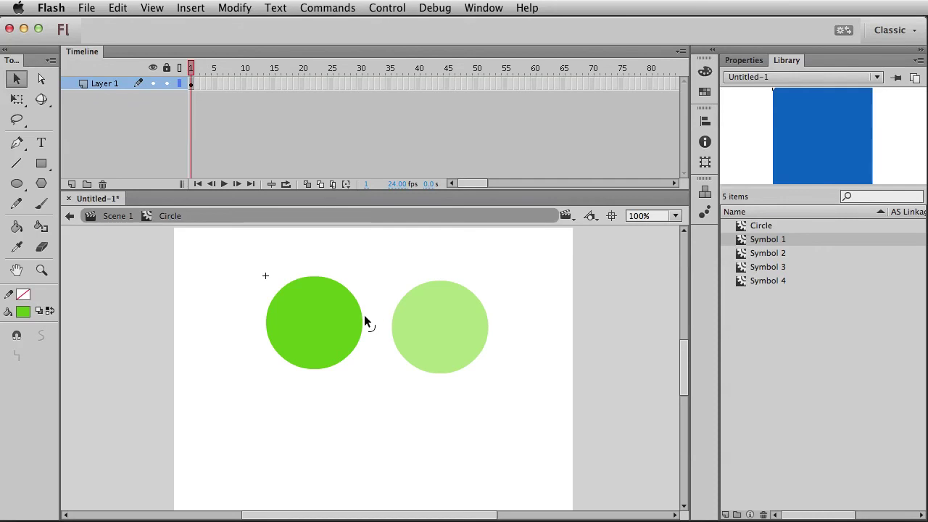
pyautogui.moveTo(381, 300); pyautogui.dragTo(297, 339)
pyautogui.press('Delete')
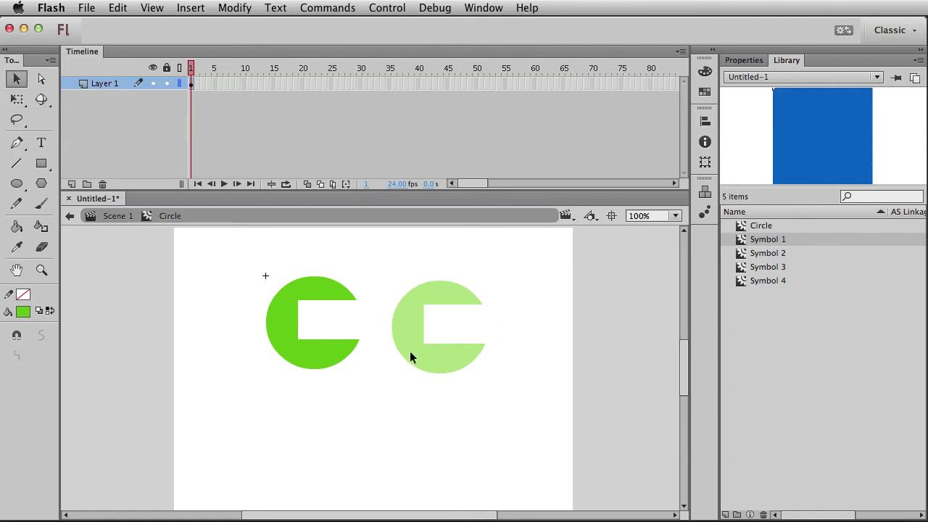
# Step: Exit symbol editing back to Scene 1 and select the right notched Circle instance
pyautogui.doubleClick(551, 259)
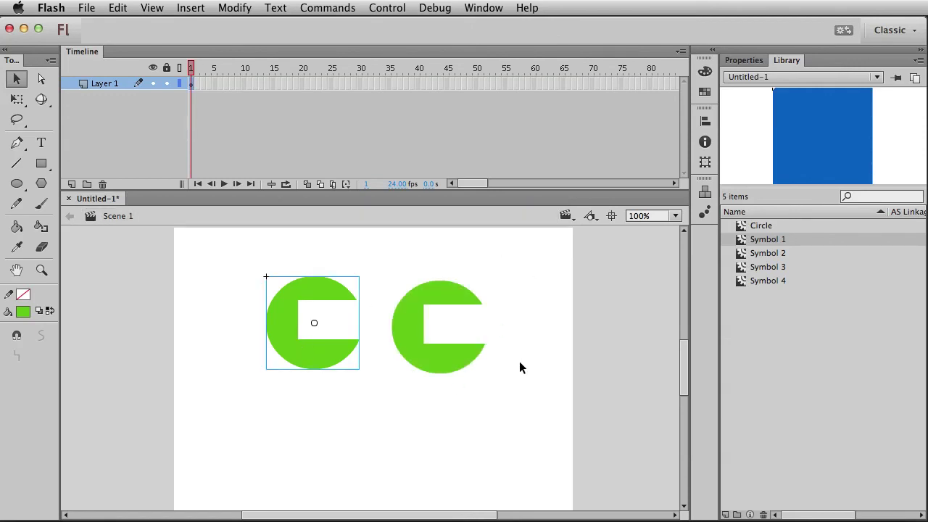
pyautogui.click(459, 285)
pyautogui.click(449, 299)
pyautogui.click(749, 229)
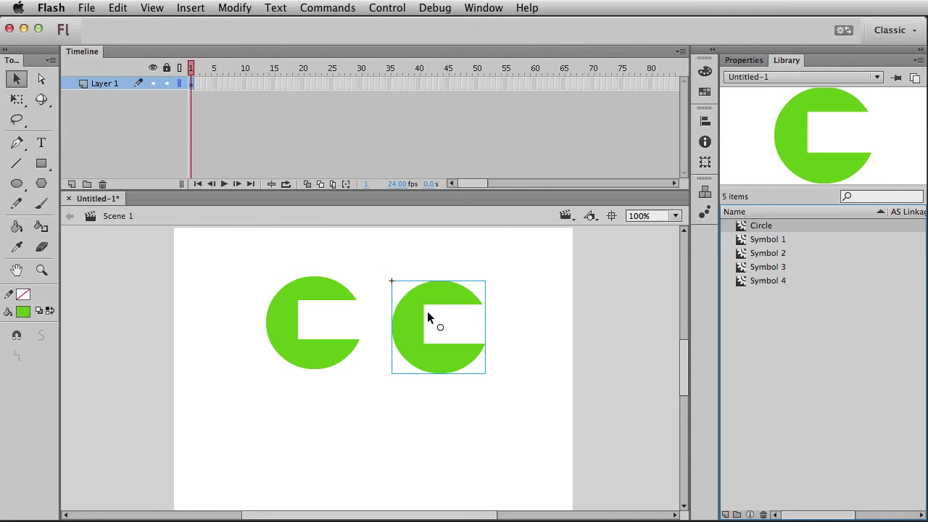
# Step: Duplicate the Circle symbol as a new symbol named Circle2
pyautogui.click(229, 7)
pyautogui.moveTo(288, 100)
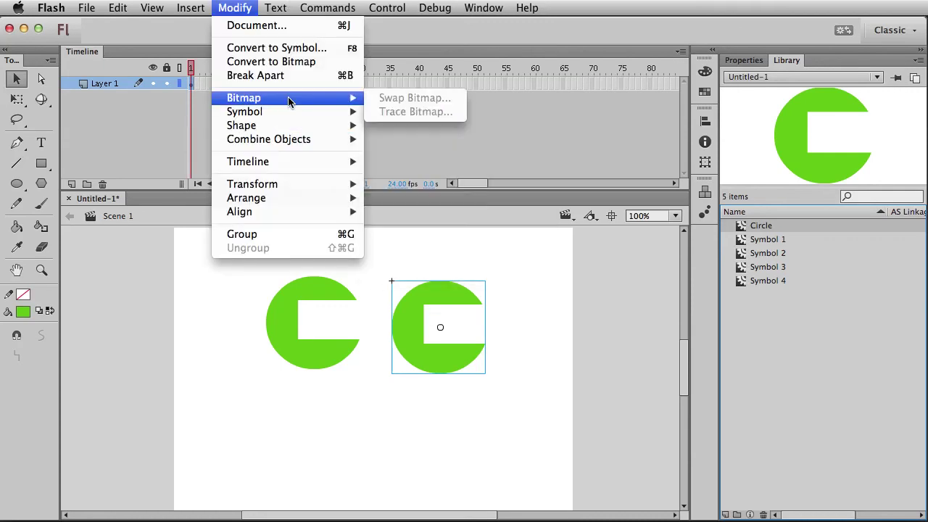
pyautogui.moveTo(267, 114)
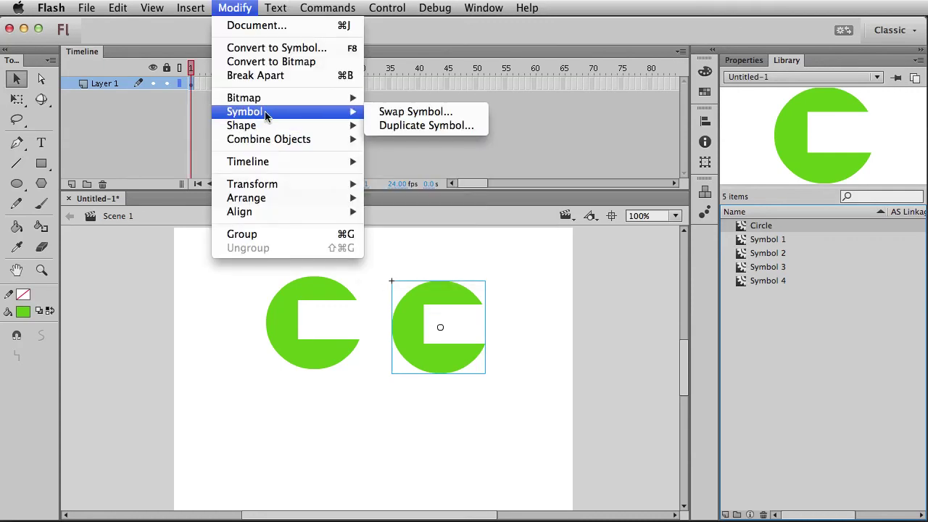
pyautogui.click(394, 128)
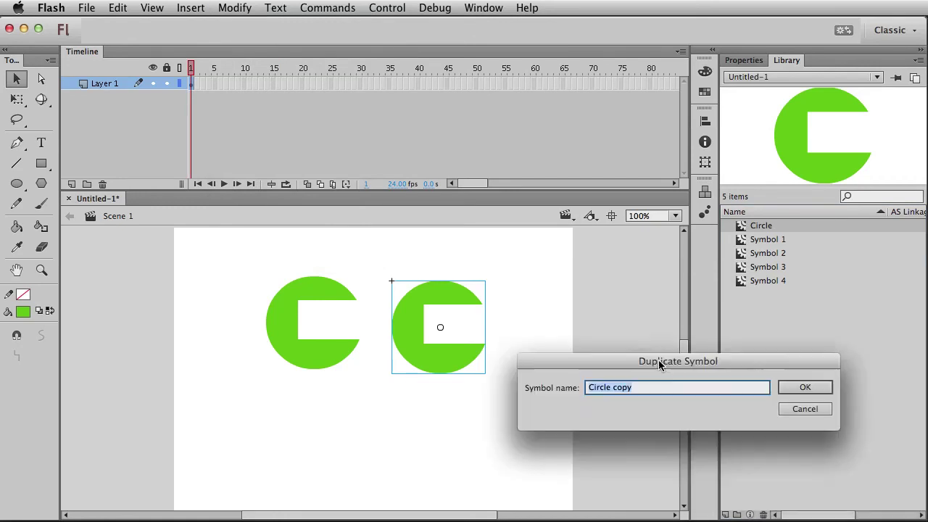
pyautogui.moveTo(629, 388); pyautogui.dragTo(480, 397)
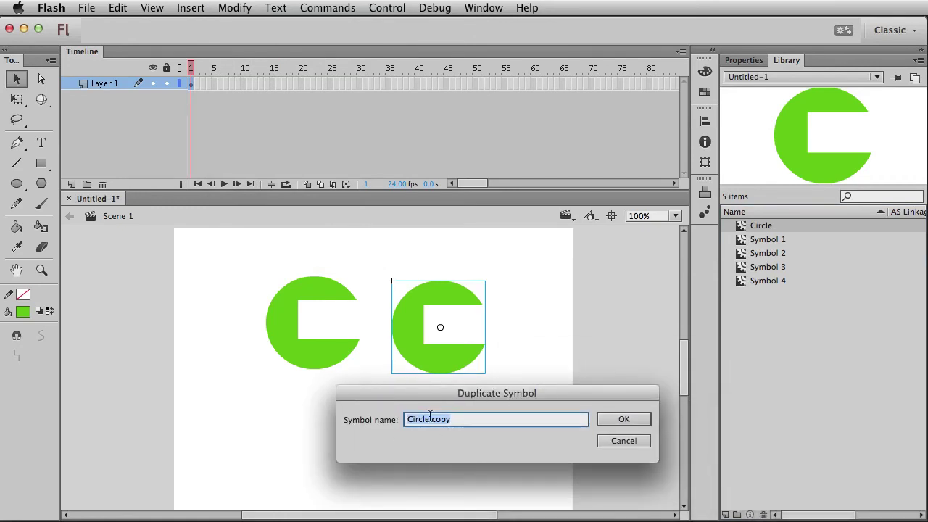
pyautogui.moveTo(430, 415); pyautogui.dragTo(527, 425)
pyautogui.write('2')
pyautogui.press('Return')
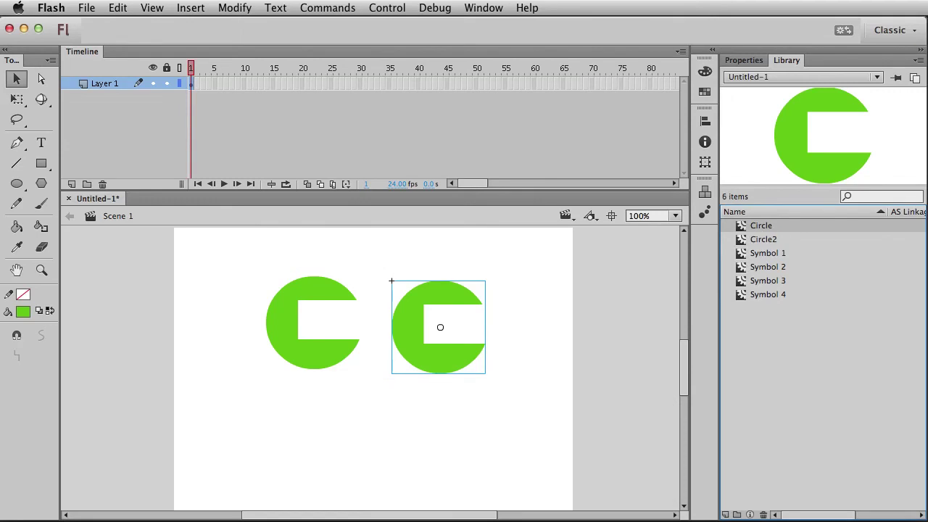
# Step: Drag Circle2's mouth corner into a wedge, then compare the Circle2 and Circle Library previews
pyautogui.doubleClick(427, 369)
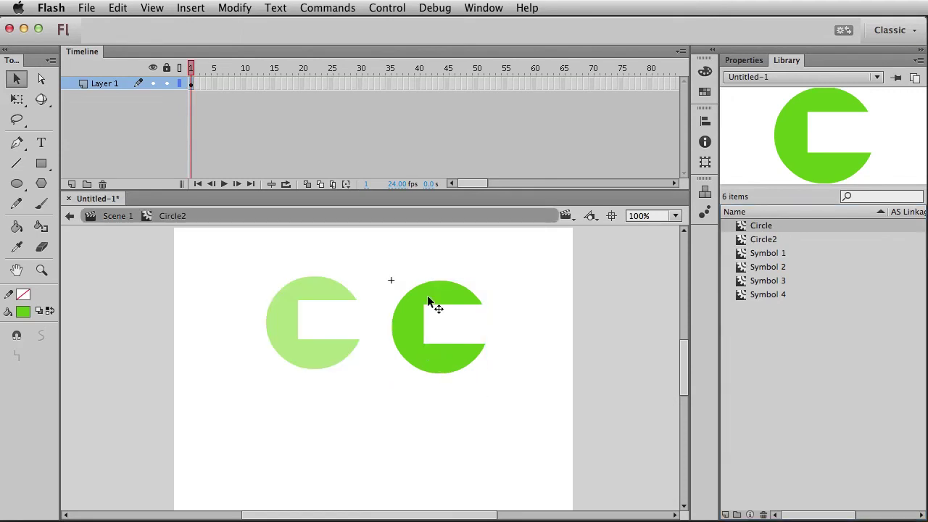
pyautogui.moveTo(425, 305); pyautogui.dragTo(425, 327)
pyautogui.doubleClick(543, 452)
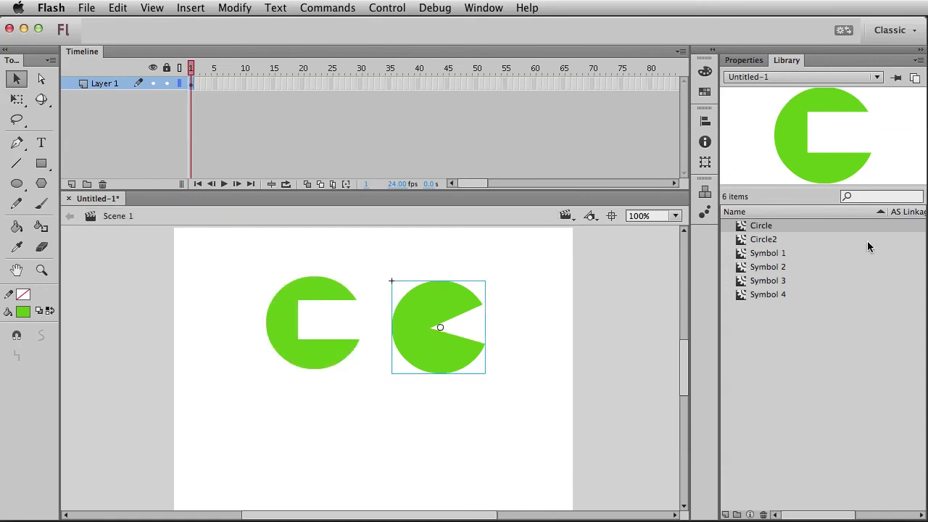
pyautogui.click(793, 239)
pyautogui.click(768, 228)
pyautogui.click(758, 240)
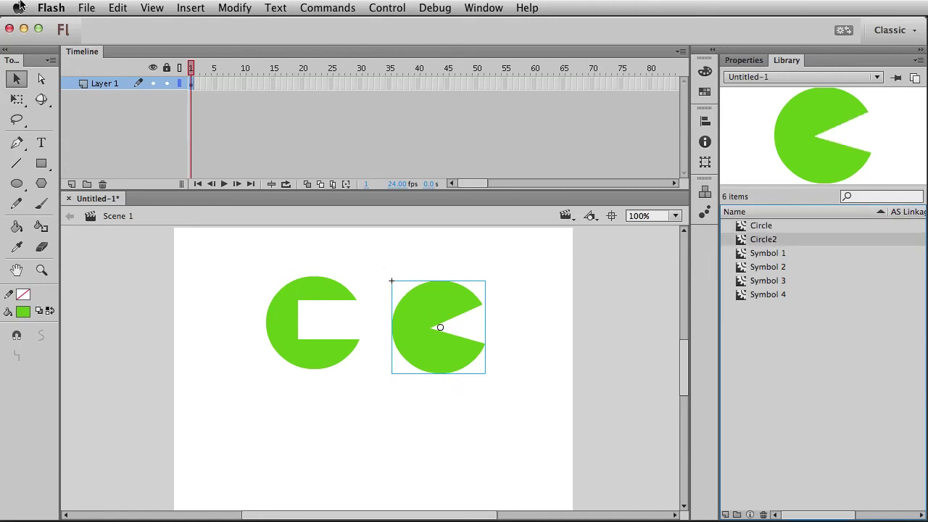
pyautogui.click(86, 7)
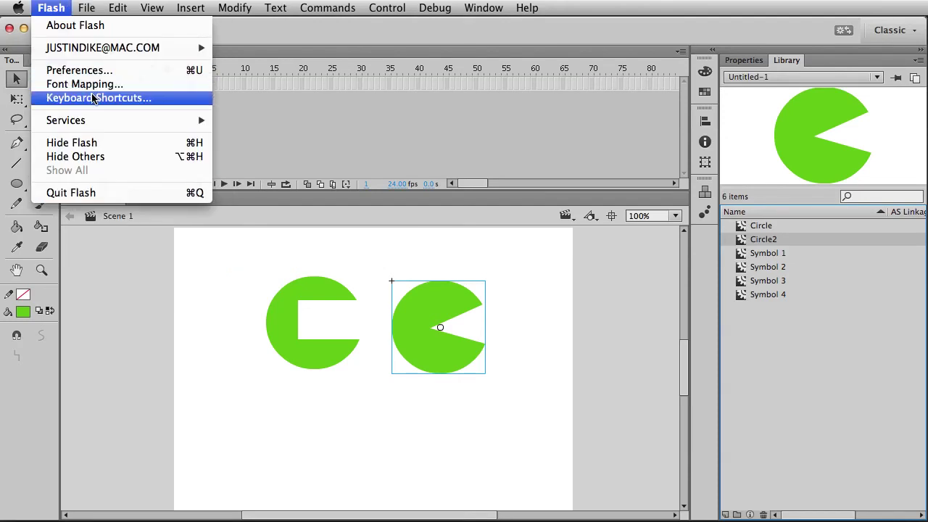
# Step: Assign ⌘-D to Duplicate Symbol, taking it from Edit > Duplicate, and save the shortcuts
pyautogui.click(93, 97)
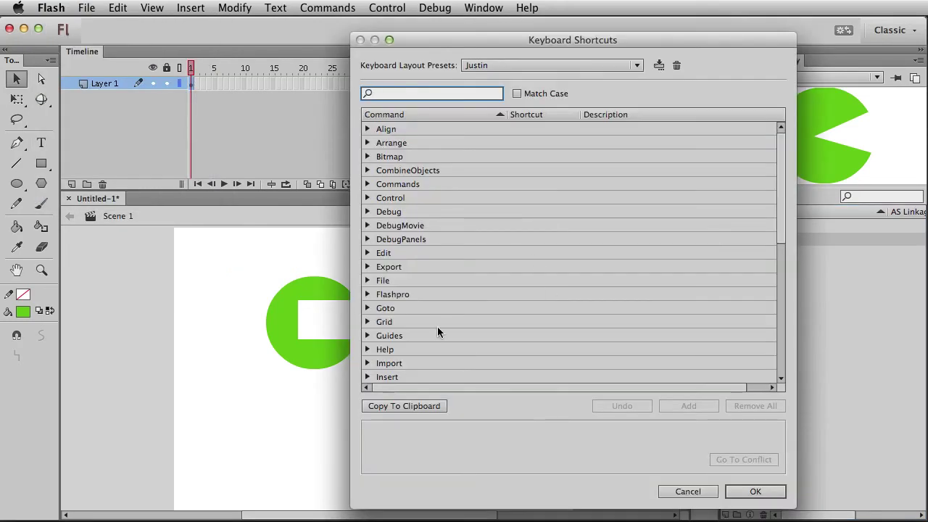
pyautogui.scroll(-5, 364, 342)
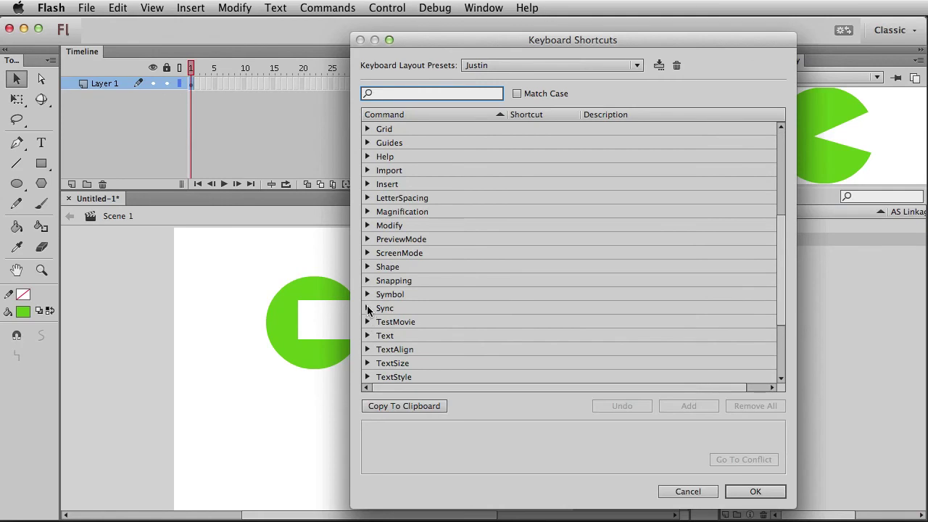
pyautogui.click(367, 294)
pyautogui.click(419, 311)
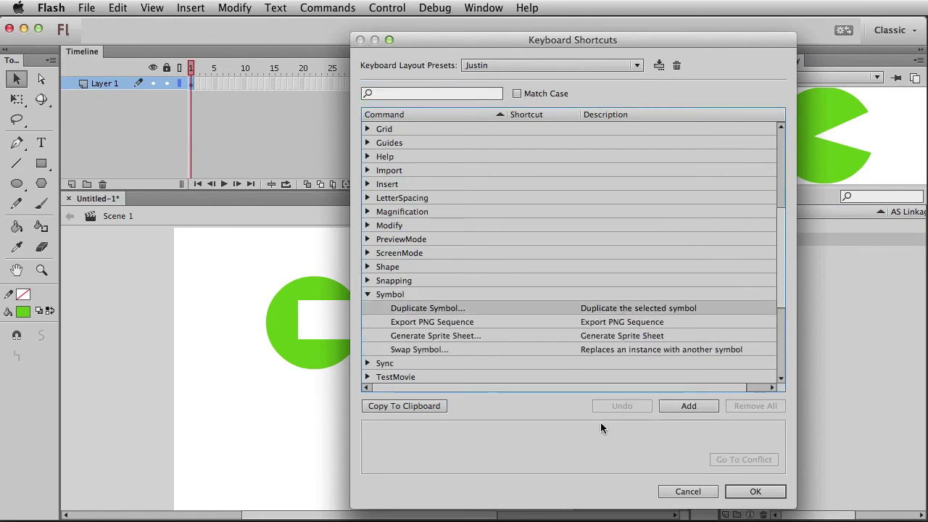
pyautogui.click(683, 409)
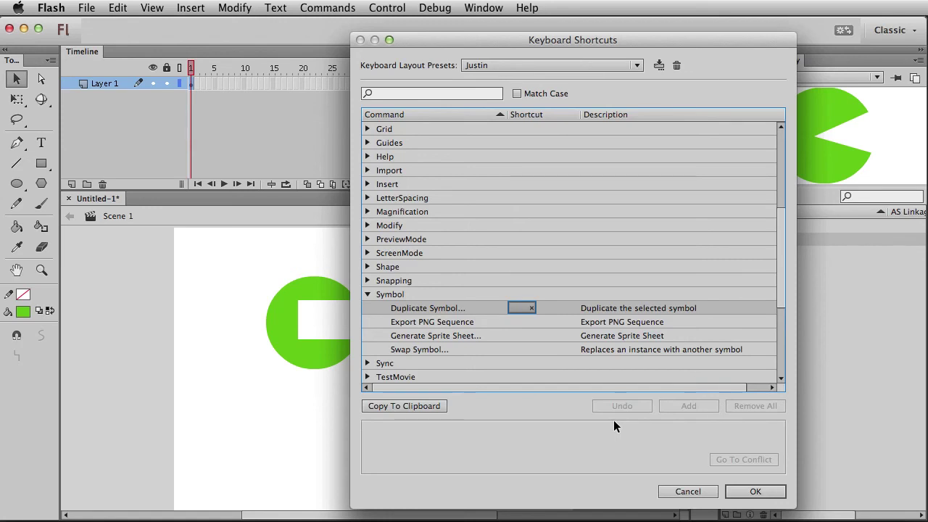
pyautogui.press('super+d')
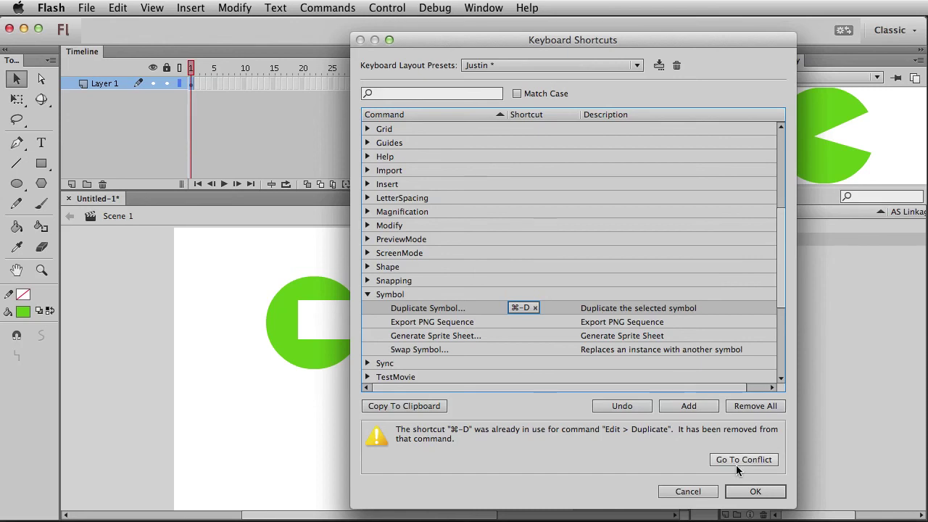
pyautogui.click(758, 493)
pyautogui.click(756, 492)
# Step: Assign ⌘-G to Swap Symbol, taking it from Modify > Group, and save the shortcuts
pyautogui.click(51, 7)
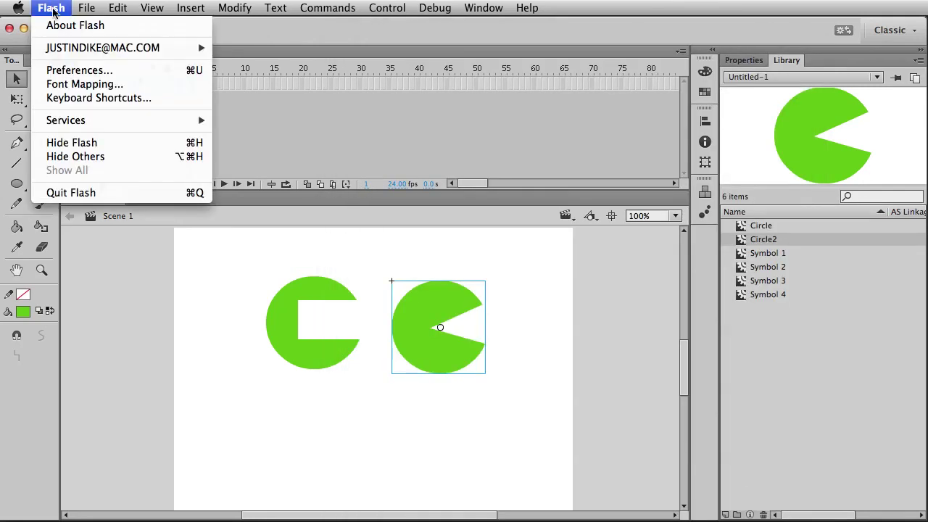
pyautogui.click(83, 97)
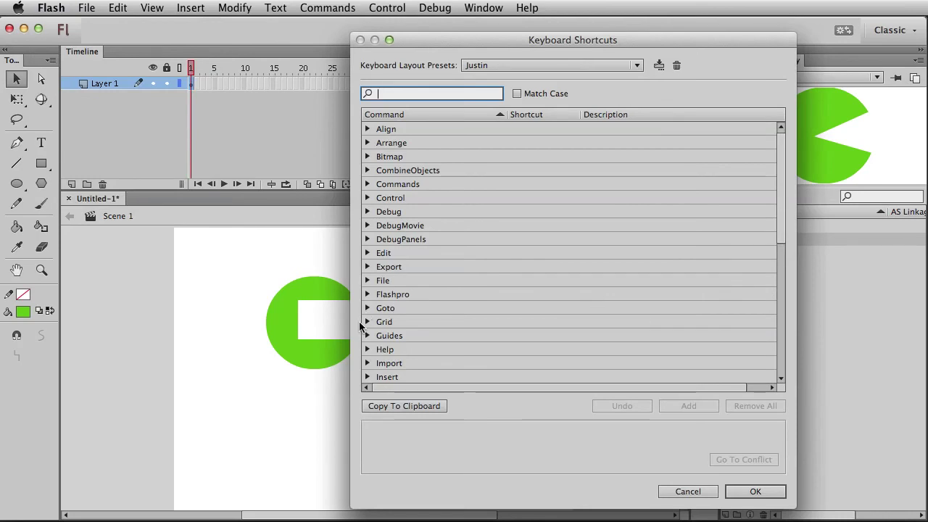
pyautogui.scroll(-3, 389, 327)
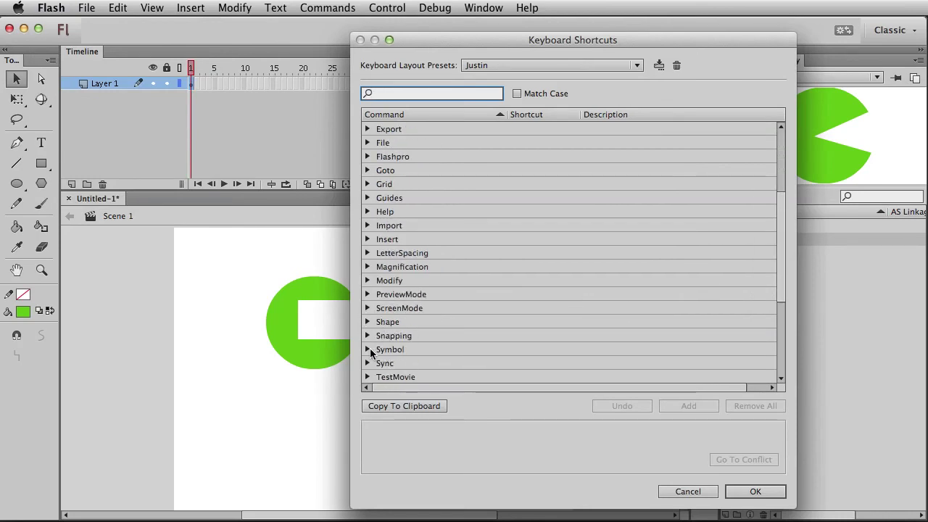
pyautogui.click(368, 350)
pyautogui.scroll(-2, 429, 348)
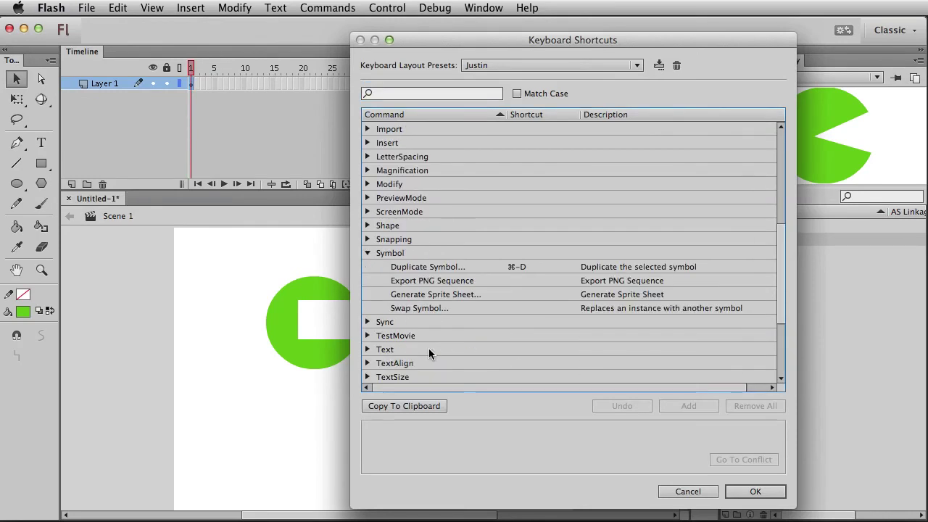
pyautogui.click(426, 309)
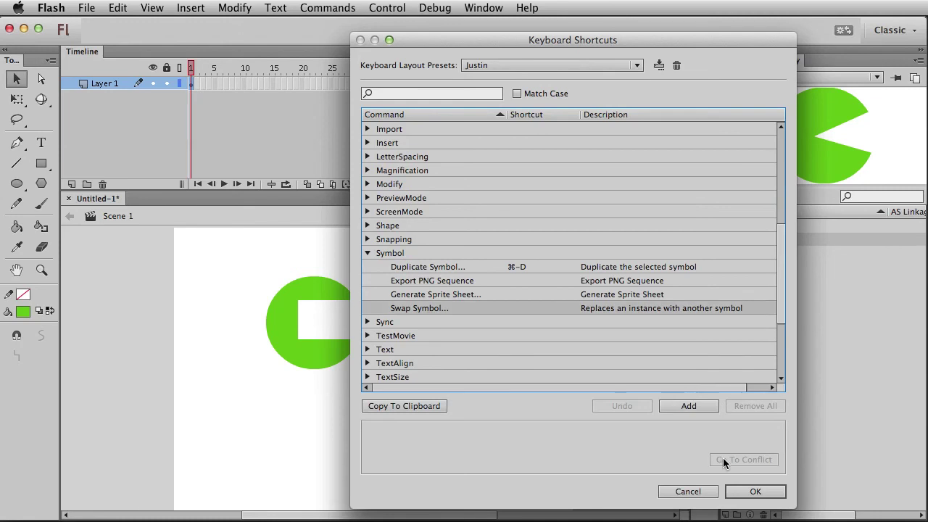
pyautogui.click(685, 408)
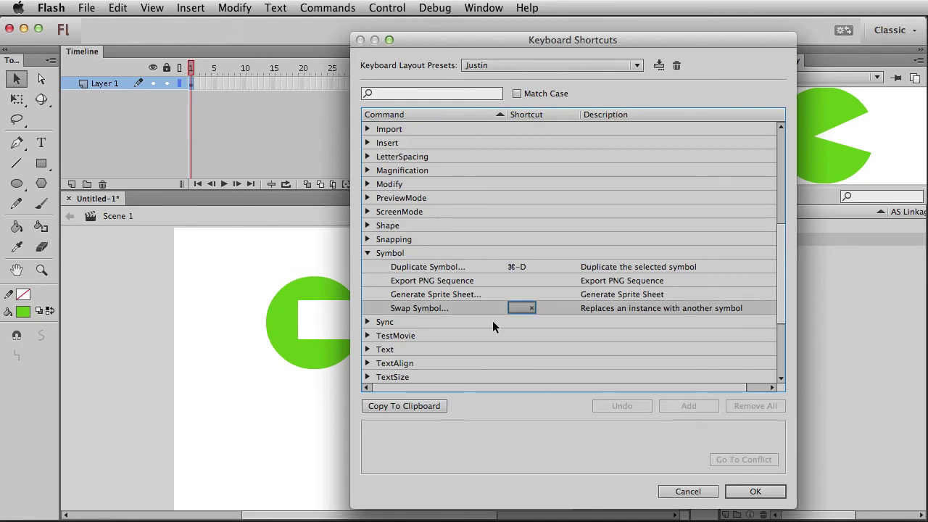
pyautogui.press('super+g')
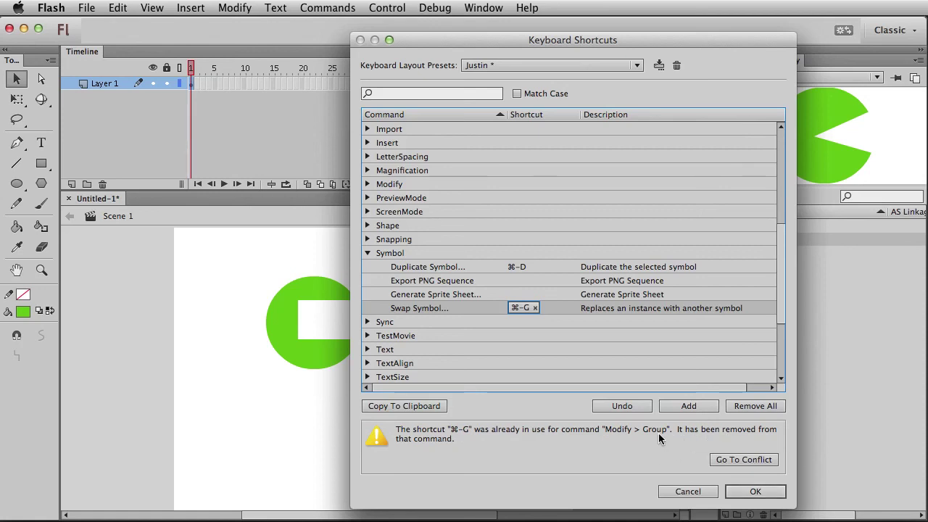
pyautogui.click(754, 493)
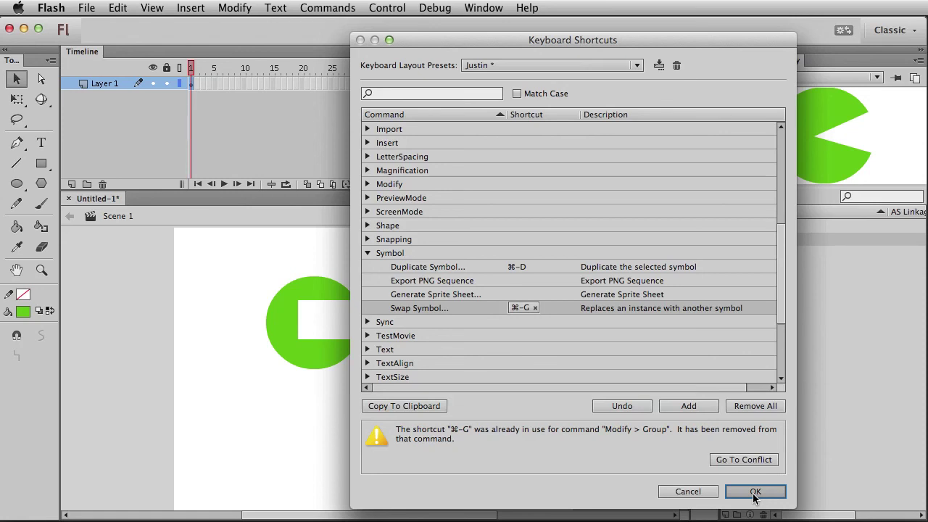
pyautogui.click(755, 492)
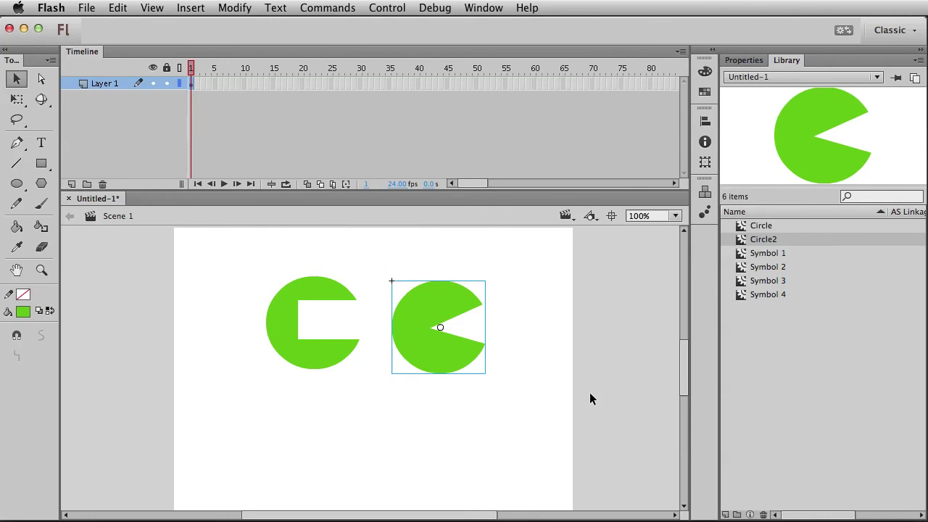
# Step: Nudge the pac-man slightly left and up, undoing a second, larger move with ⌘-Z
pyautogui.moveTo(464, 359); pyautogui.dragTo(459, 358)
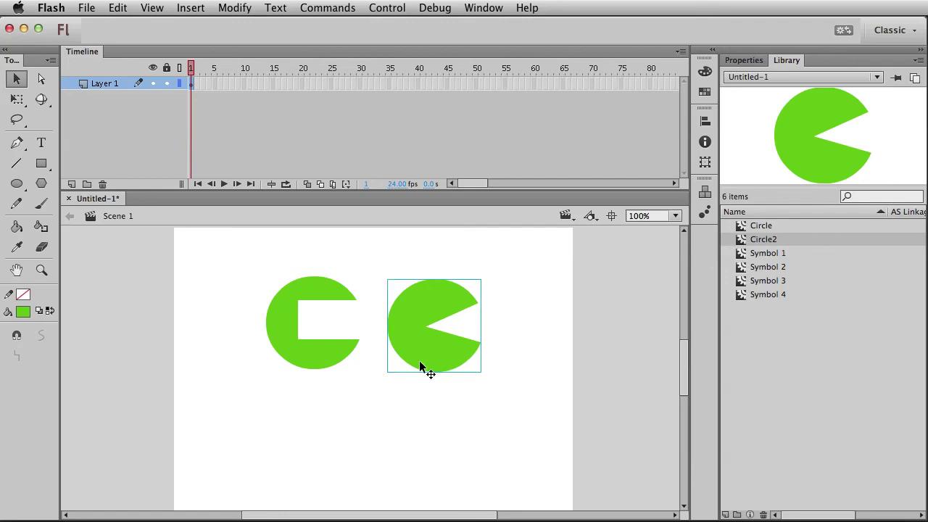
pyautogui.moveTo(457, 367); pyautogui.dragTo(440, 342)
pyautogui.press('super+z')
# Step: Reopen Keyboard Shortcuts, confirm Swap Symbol carries ⌘-G under Symbol, and close with OK
pyautogui.click(13, 6)
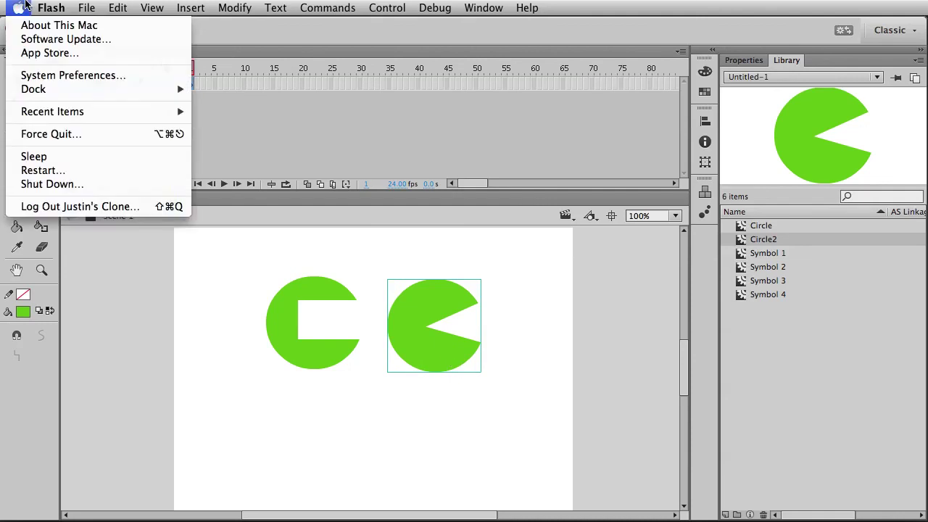
pyautogui.moveTo(51, 7)
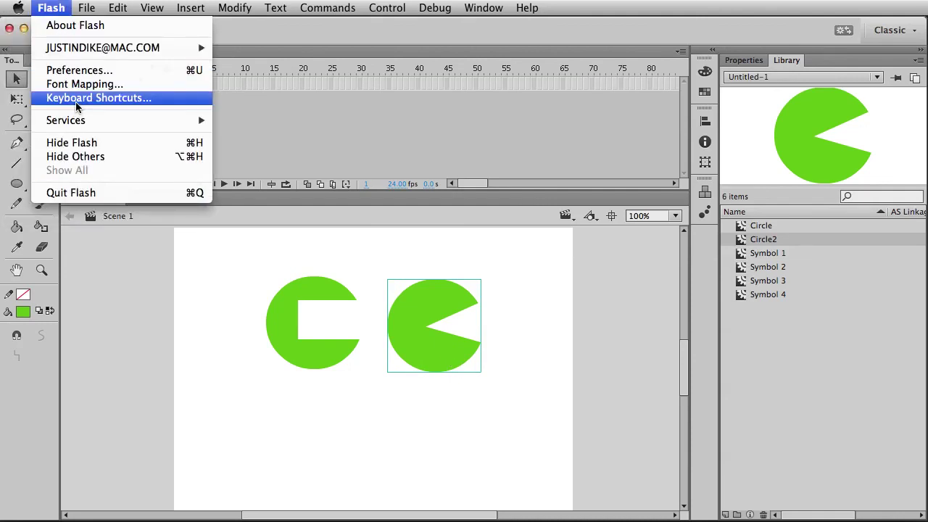
pyautogui.moveTo(235, 7)
pyautogui.moveTo(277, 118)
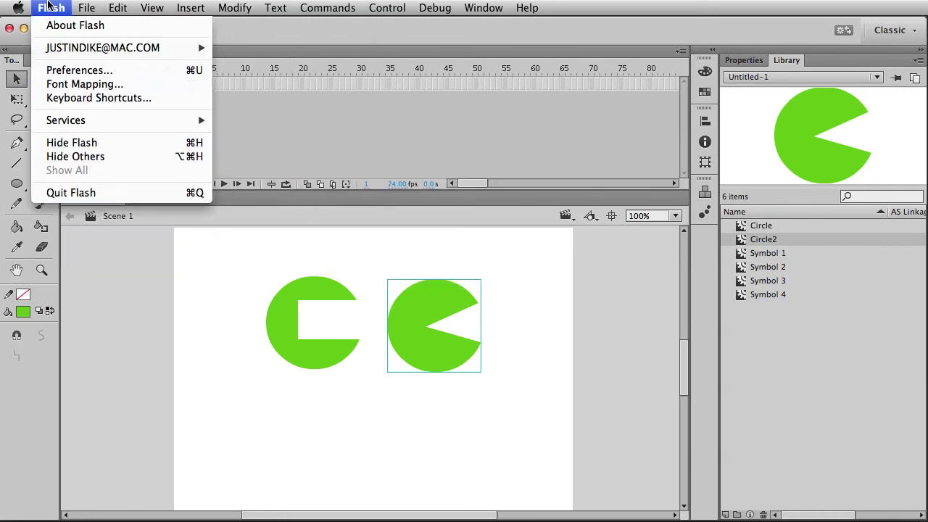
pyautogui.click(134, 100)
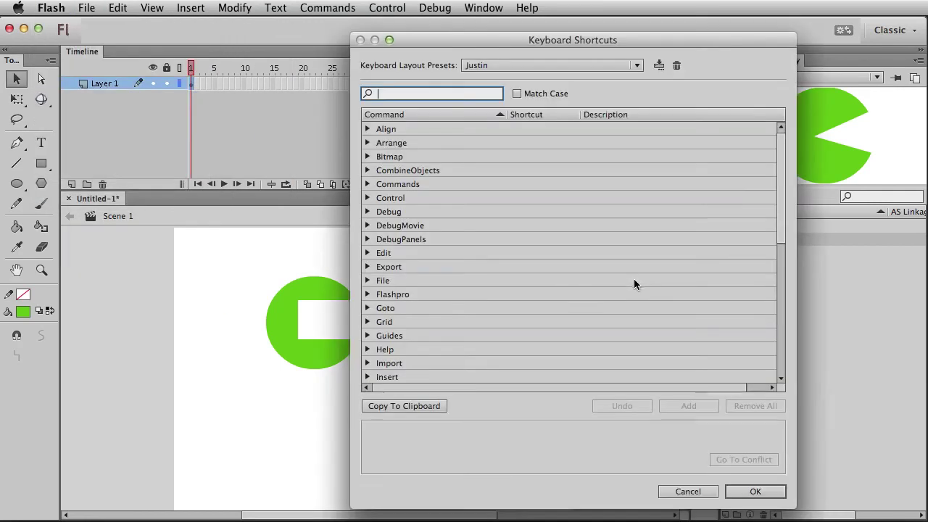
pyautogui.scroll(-7, 367, 323)
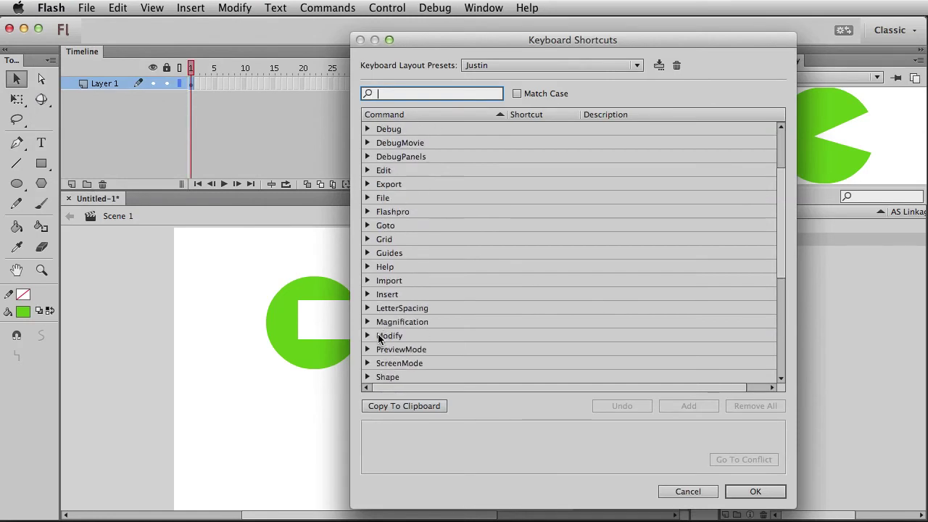
pyautogui.scroll(-4, 366, 365)
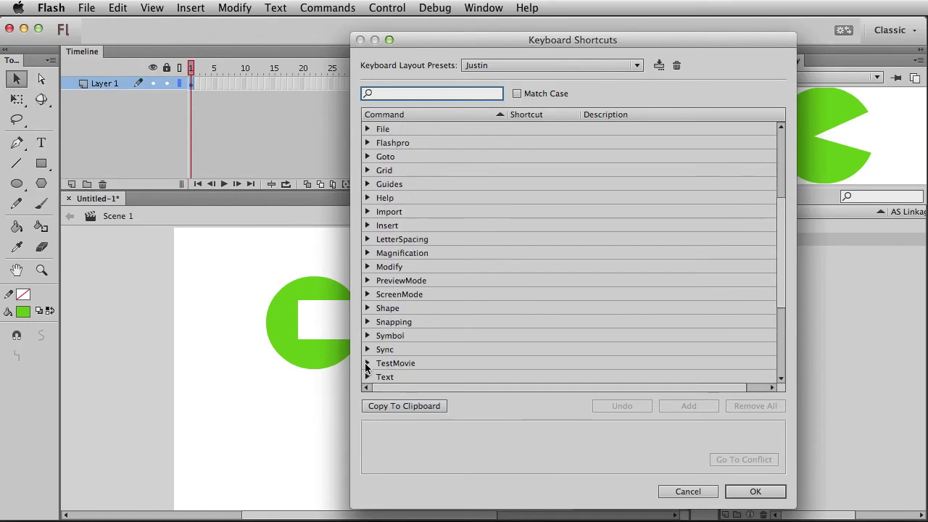
pyautogui.scroll(-2, 369, 321)
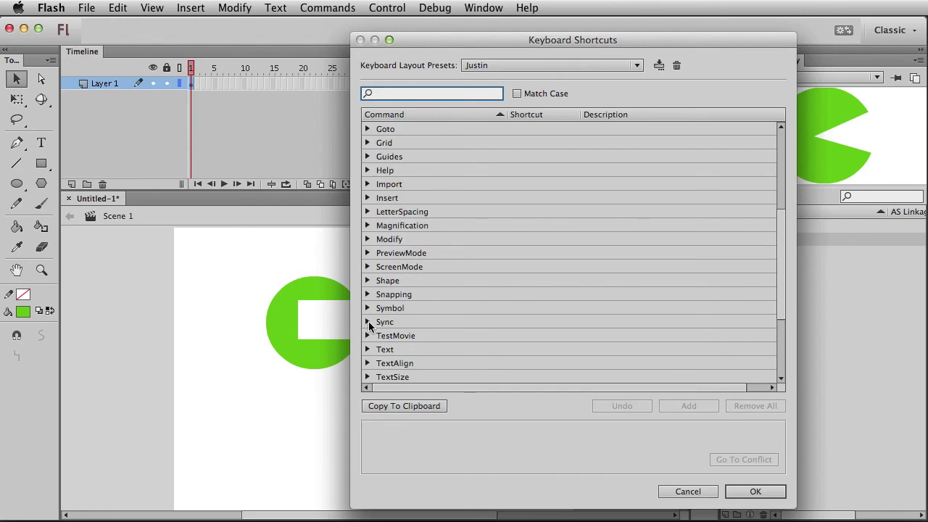
pyautogui.click(368, 308)
pyautogui.click(433, 365)
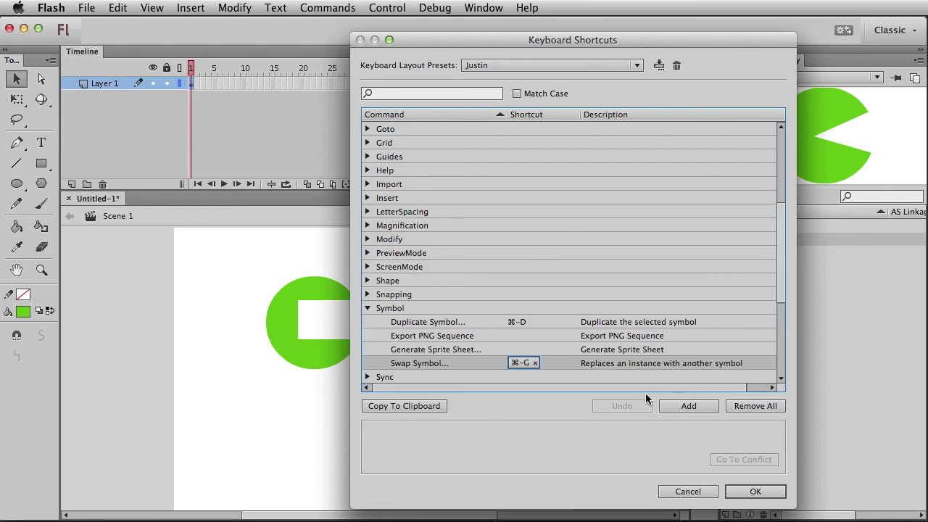
pyautogui.click(754, 492)
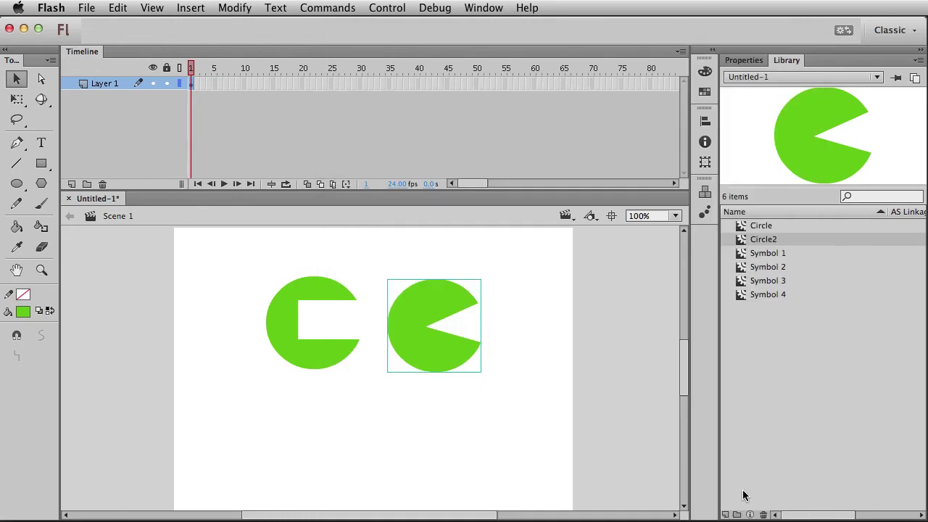
# Step: Select the square-cut left instance and open the Swap Symbol dialog, then cancel it
pyautogui.click(530, 375)
pyautogui.click(432, 337)
pyautogui.click(318, 339)
pyautogui.press('super+shift+s')
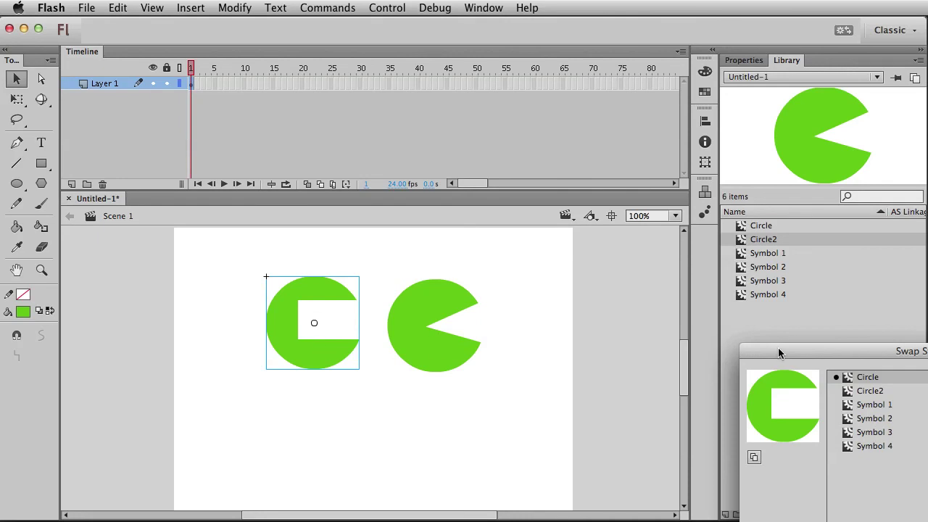
pyautogui.moveTo(811, 349); pyautogui.dragTo(403, 389)
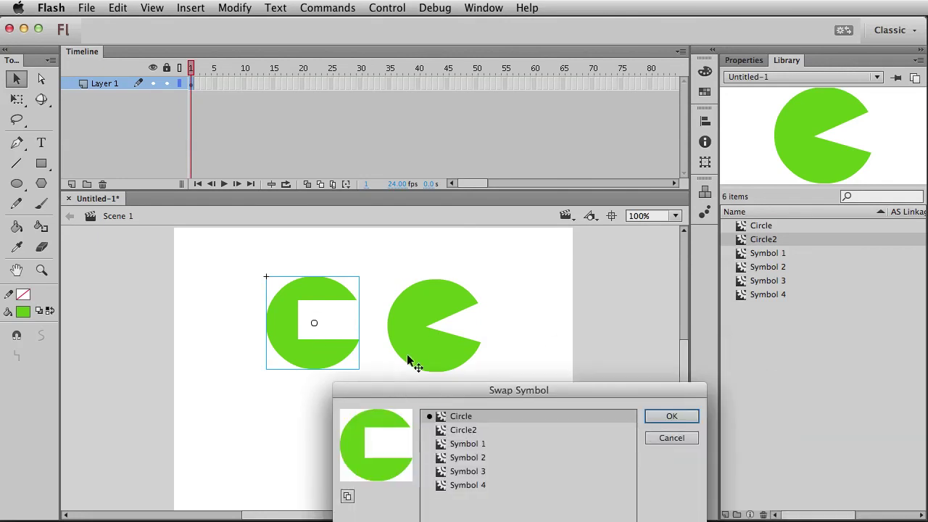
pyautogui.click(667, 439)
# Step: Break apart and delete the right pac-man, then drag a fresh Circle2 instance into its place
pyautogui.click(449, 371)
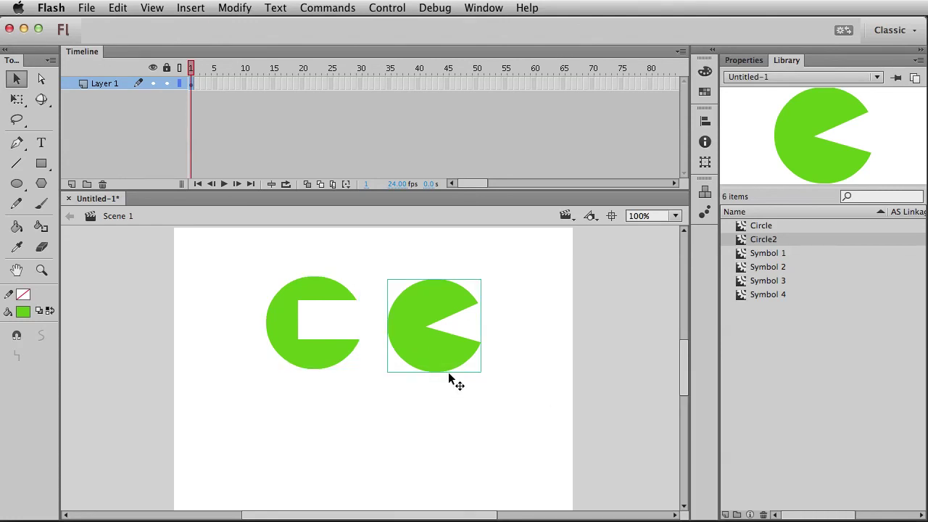
pyautogui.press('super+b')
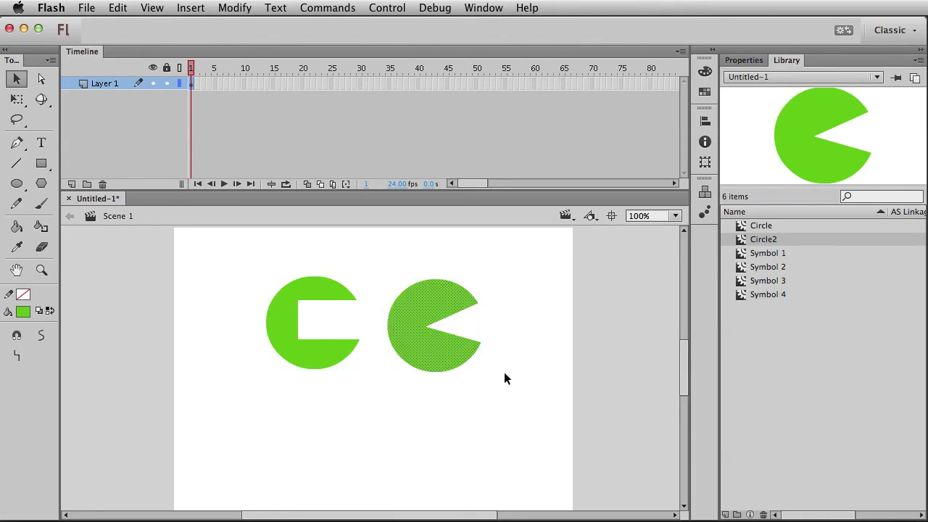
pyautogui.press('Delete')
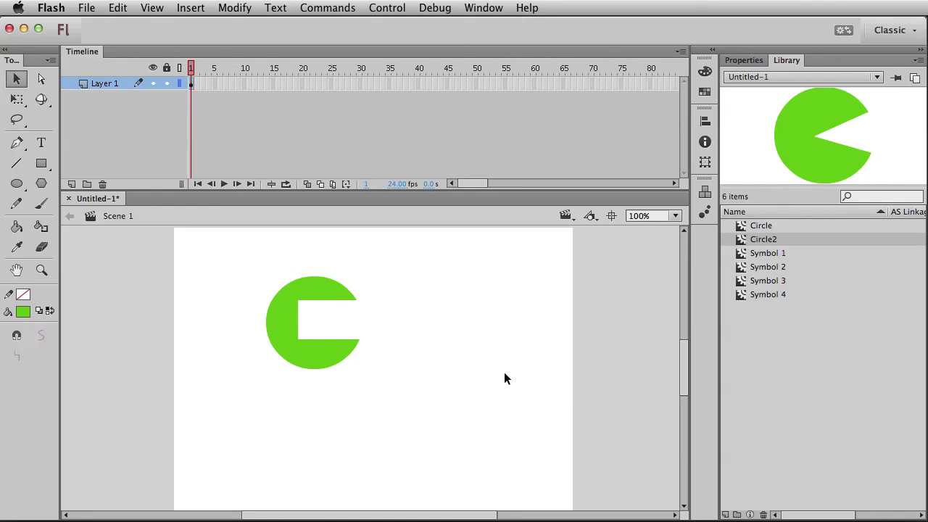
pyautogui.moveTo(743, 239); pyautogui.dragTo(444, 329)
# Step: Swap the left square-cut instance to Circle2, back to Circle, then finally to Circle2
pyautogui.click(317, 352)
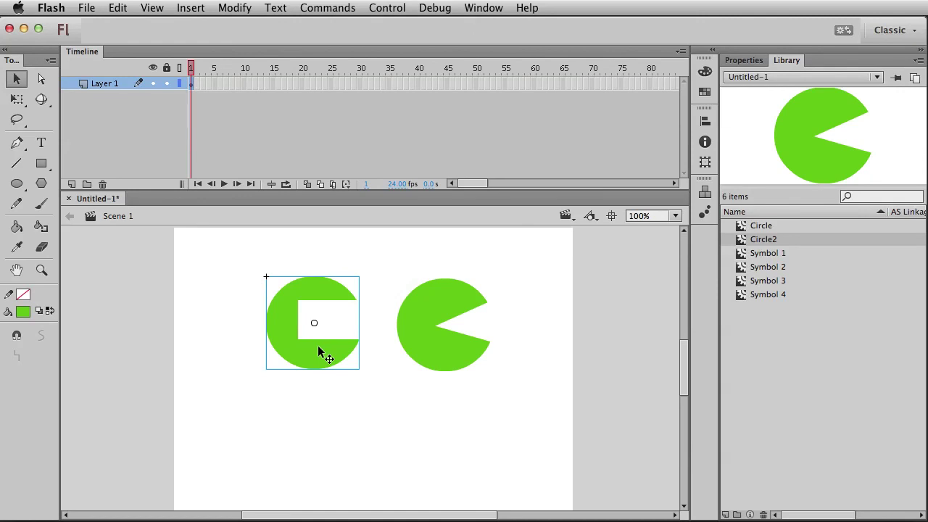
pyautogui.press('super+shift+s')
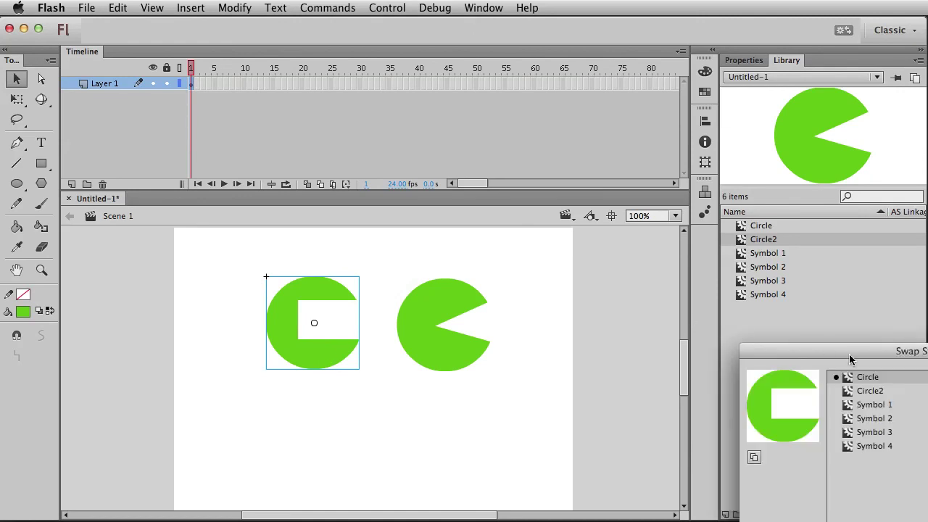
pyautogui.moveTo(849, 464); pyautogui.dragTo(443, 391)
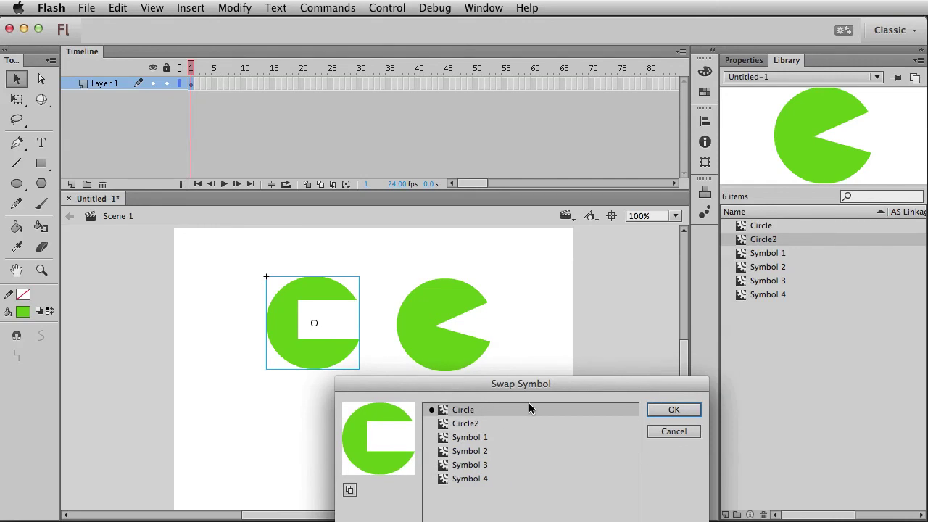
pyautogui.click(446, 427)
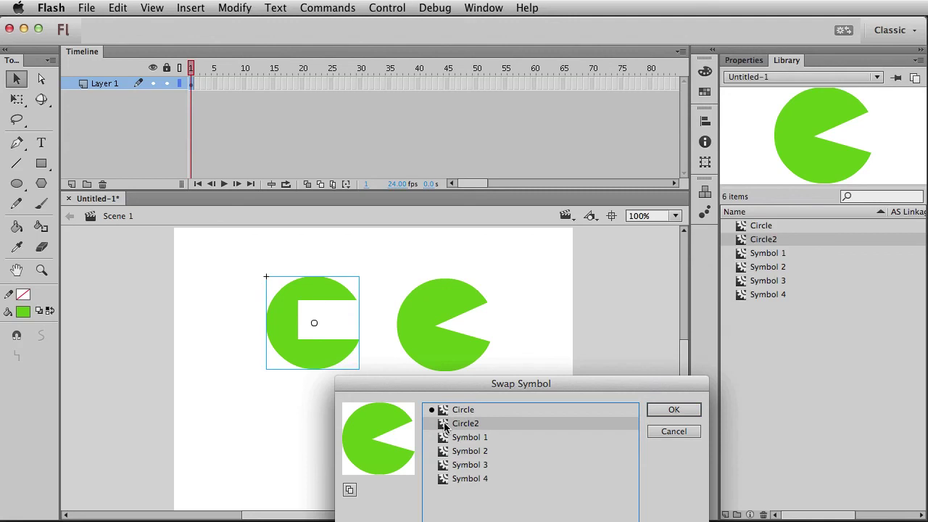
pyautogui.click(666, 415)
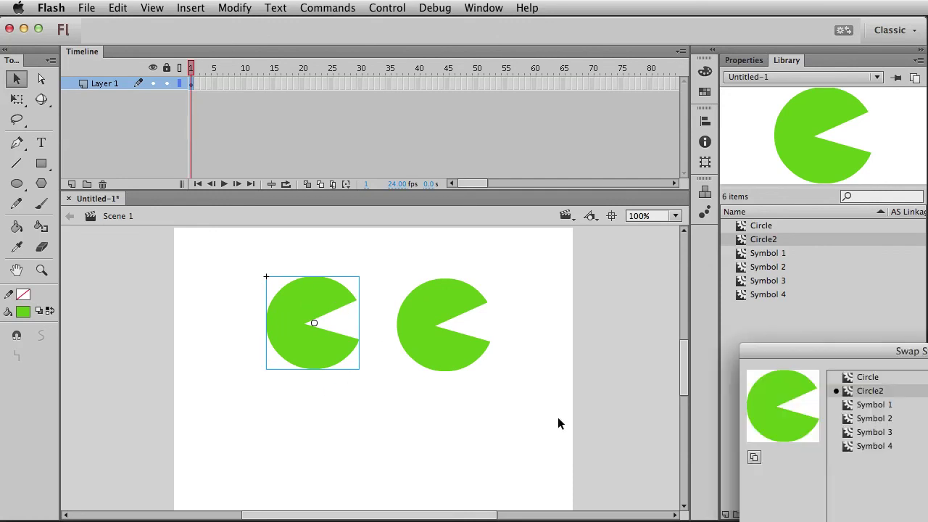
pyautogui.click(881, 375)
pyautogui.press('Return')
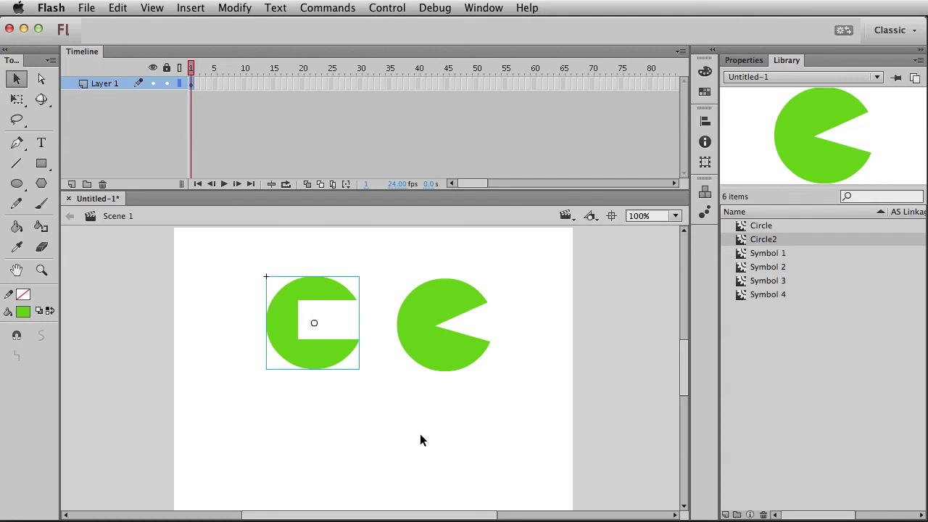
pyautogui.press('super+shift+s')
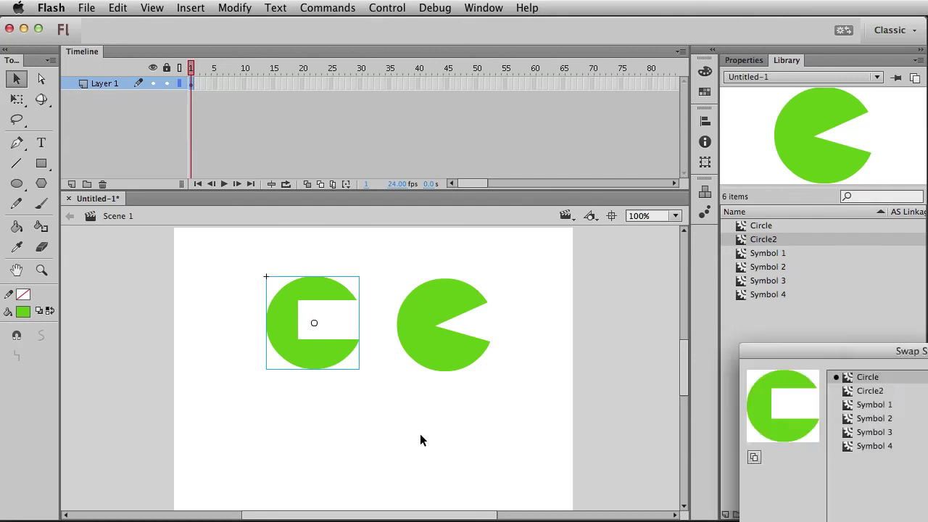
pyautogui.click(856, 391)
pyautogui.moveTo(812, 349); pyautogui.dragTo(548, 290)
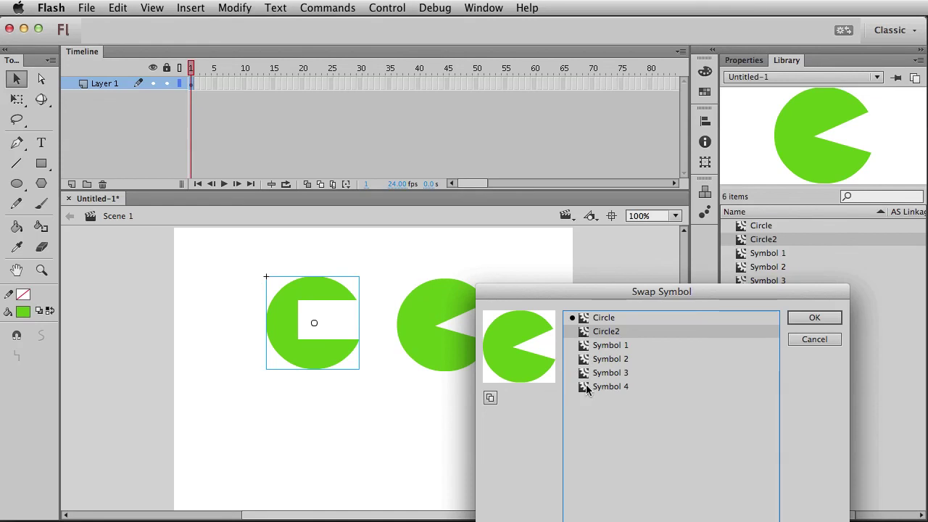
pyautogui.click(807, 323)
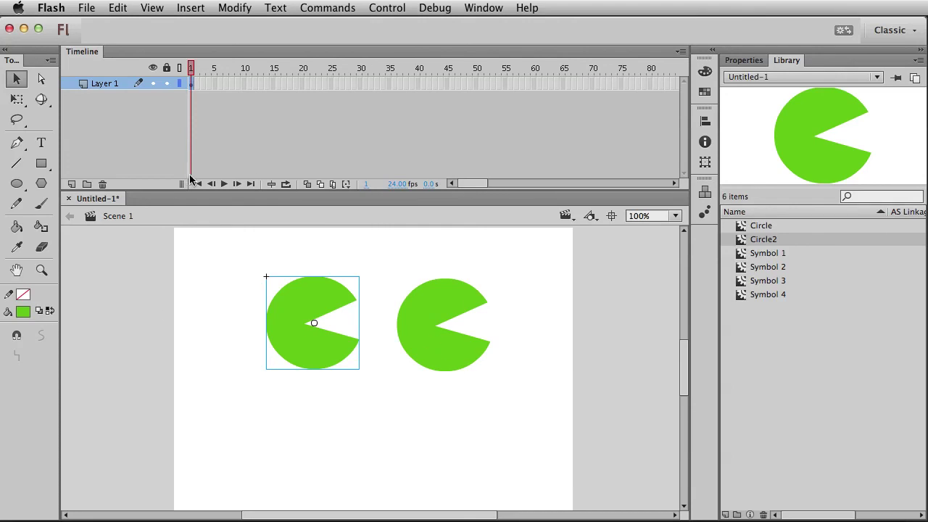
# Step: Drag the right pac-man below the first and break it apart into a raw shape with ⌘B
pyautogui.click(436, 332)
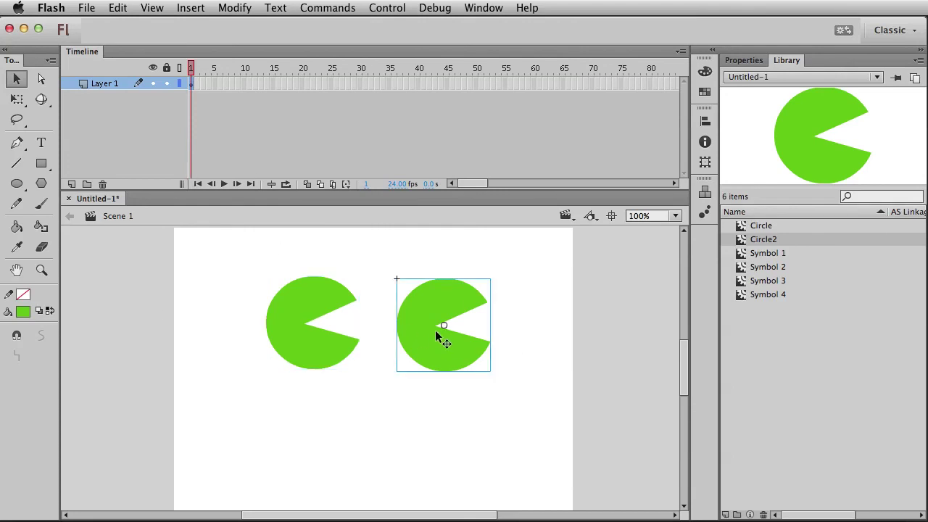
pyautogui.moveTo(435, 335); pyautogui.dragTo(286, 463)
pyautogui.scroll(-3, 507, 463)
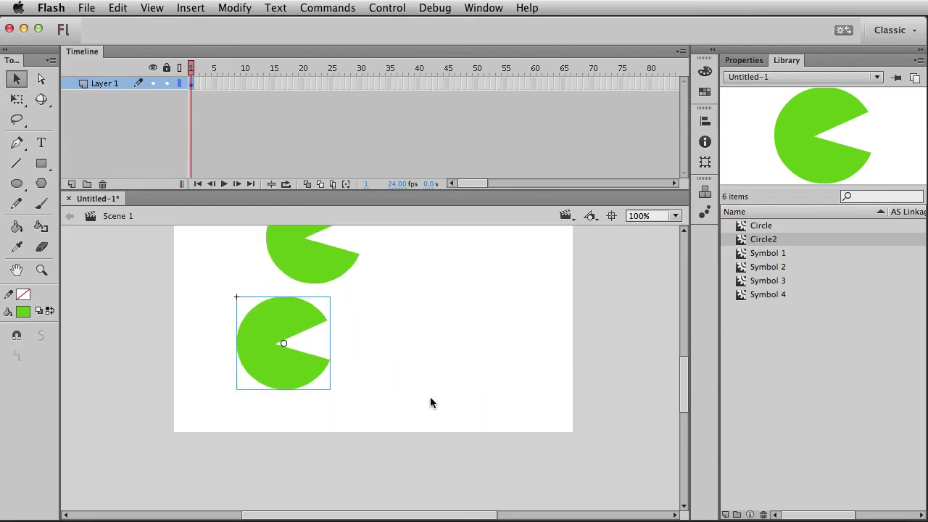
pyautogui.moveTo(316, 348)
pyautogui.mouseDown()
pyautogui.moveTo(297, 385)
pyautogui.moveTo(311, 360)
pyautogui.mouseUp()
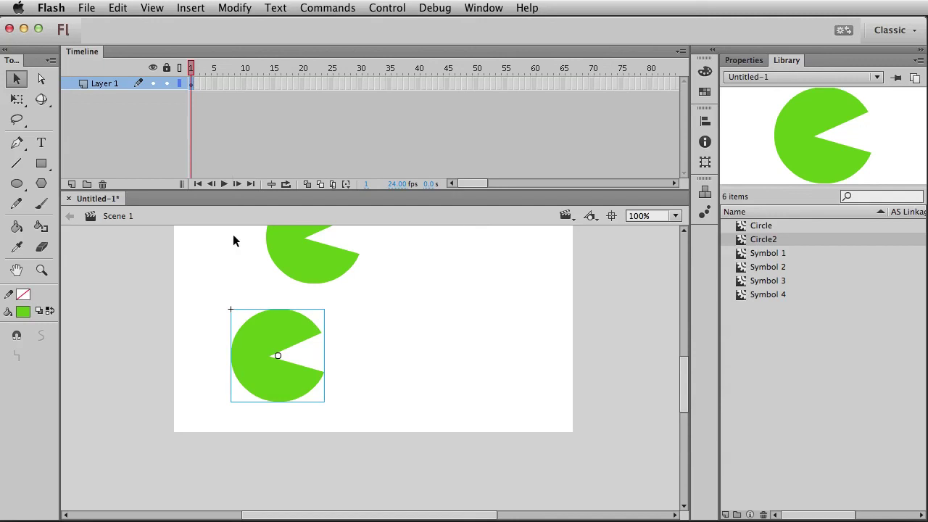
pyautogui.press('super+b')
# Step: Combine the broken-apart pac-man shape into a single group via Modify > Group
pyautogui.click(235, 8)
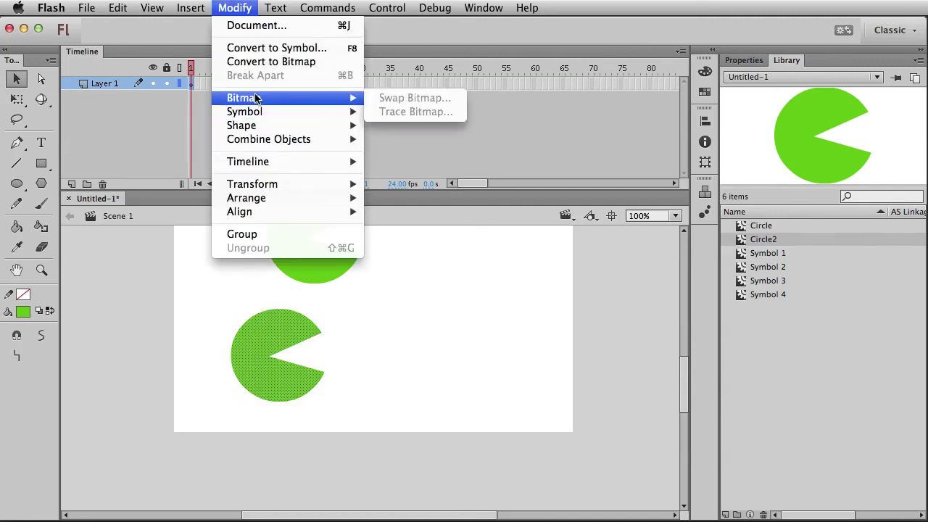
pyautogui.moveTo(256, 112)
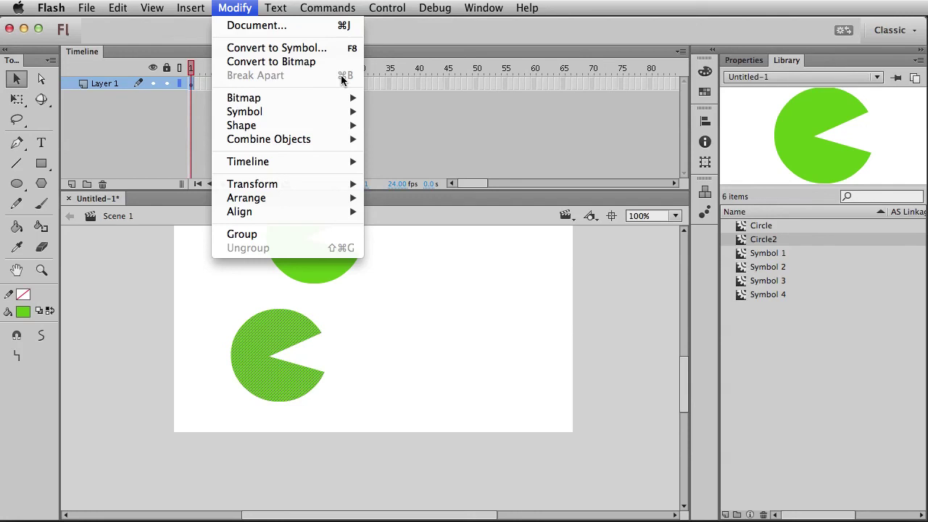
pyautogui.click(521, 261)
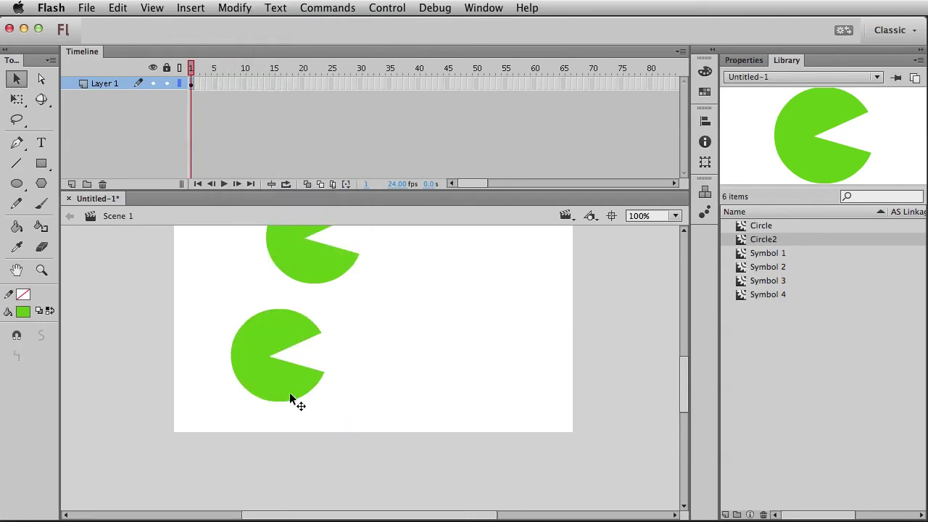
pyautogui.click(245, 6)
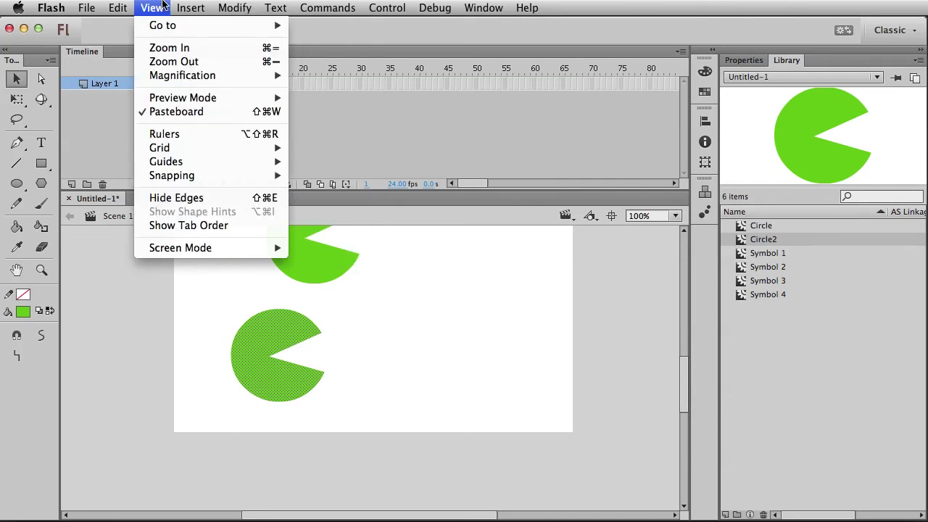
pyautogui.moveTo(115, 4)
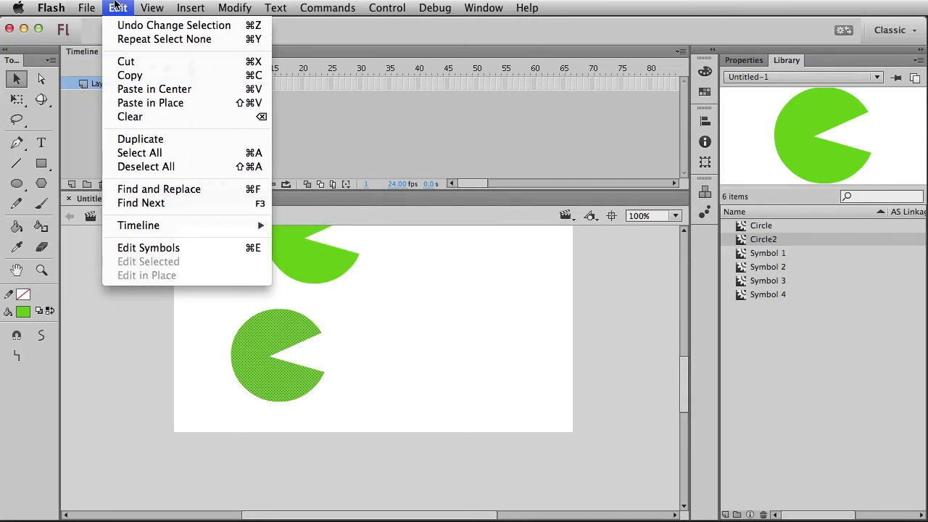
pyautogui.moveTo(250, 5)
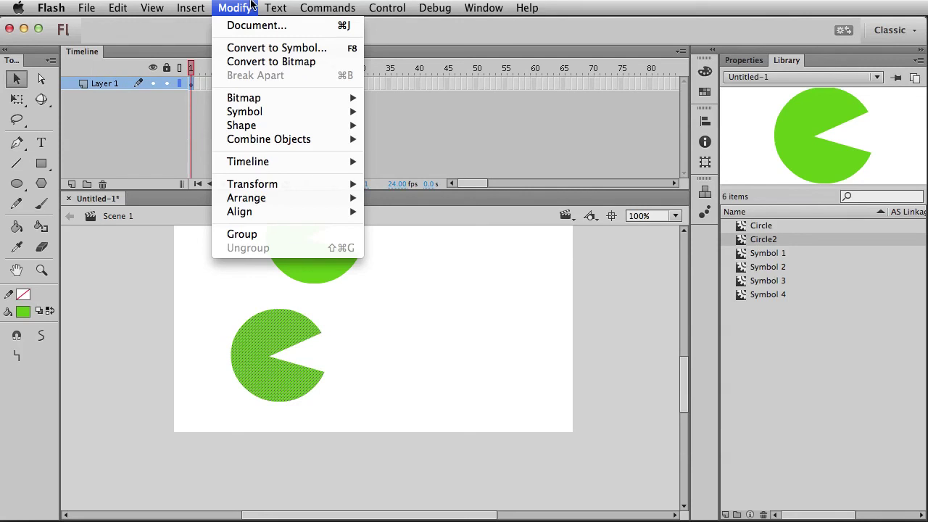
pyautogui.click(246, 237)
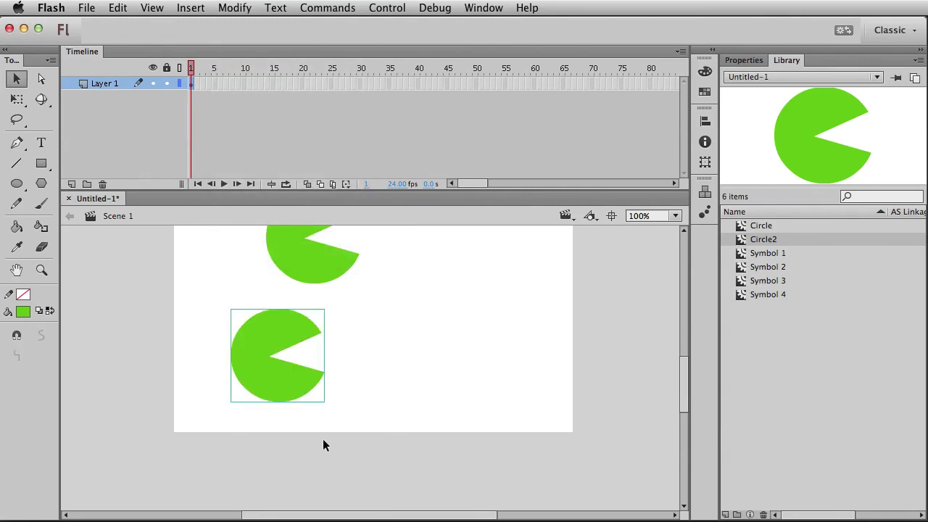
# Step: Shift both pac-men to the right on frame 2 and compare it with frame 1
pyautogui.click(195, 83)
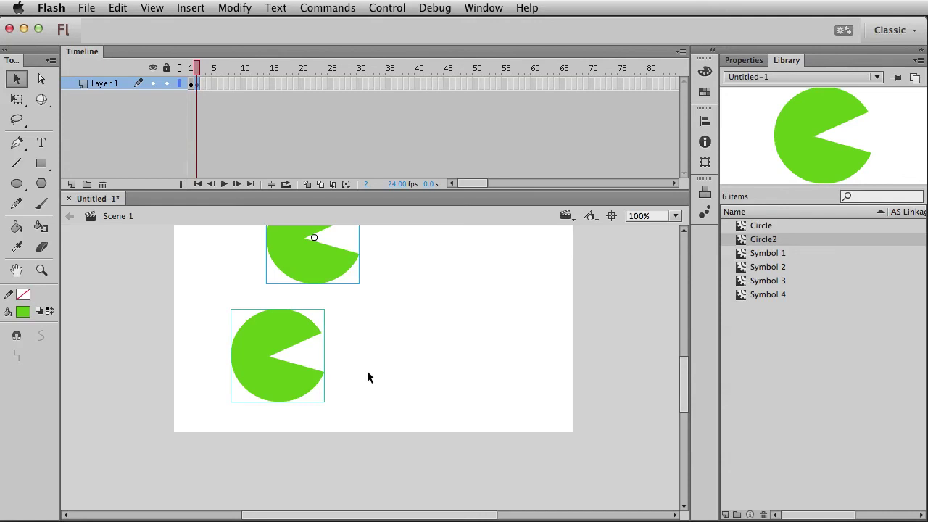
pyautogui.scroll(3, 367, 376)
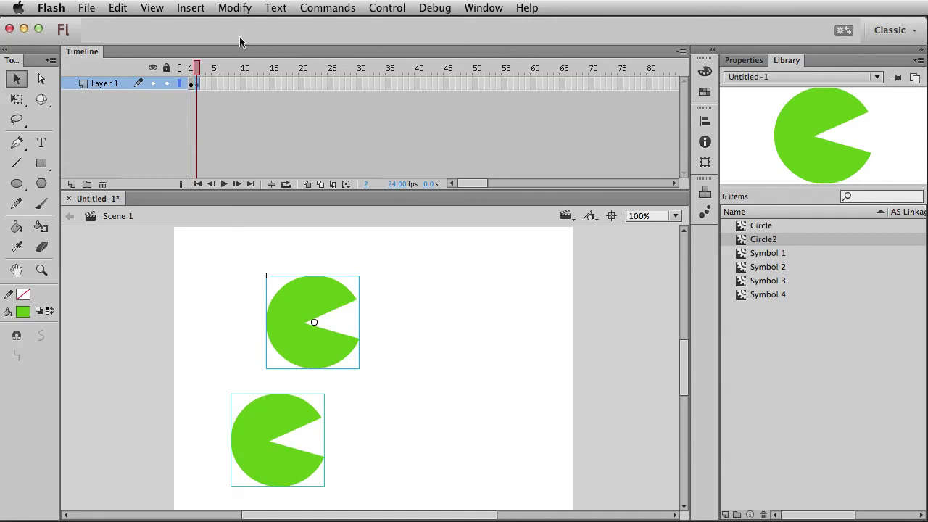
pyautogui.moveTo(314, 324); pyautogui.dragTo(394, 318)
pyautogui.moveTo(326, 423); pyautogui.dragTo(387, 424)
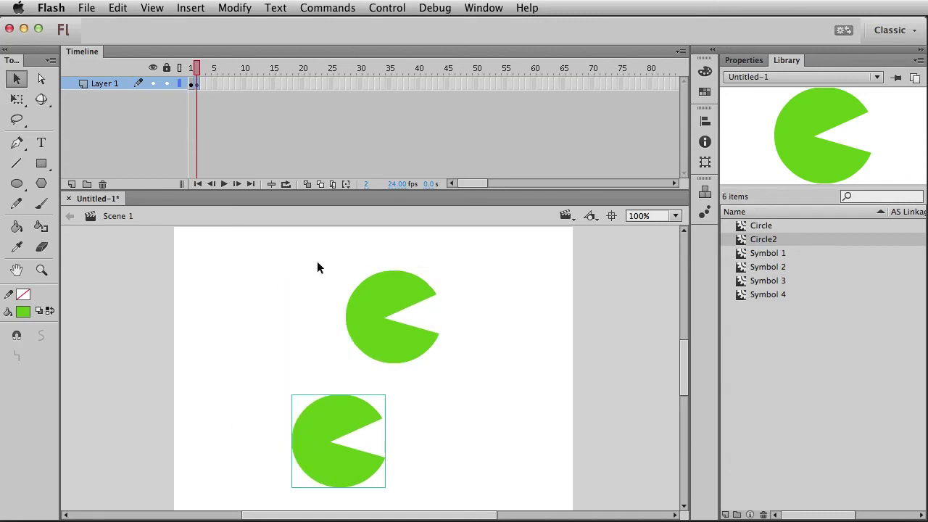
pyautogui.click(192, 69)
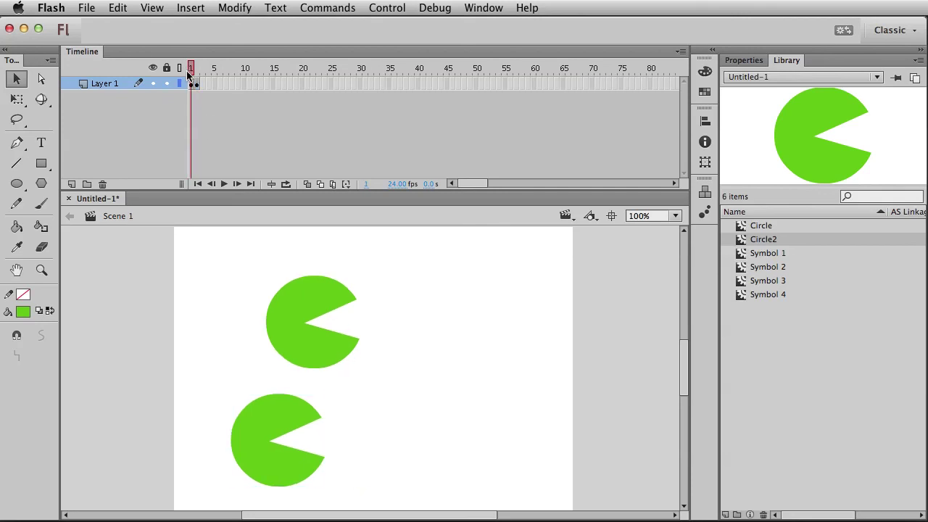
pyautogui.click(196, 80)
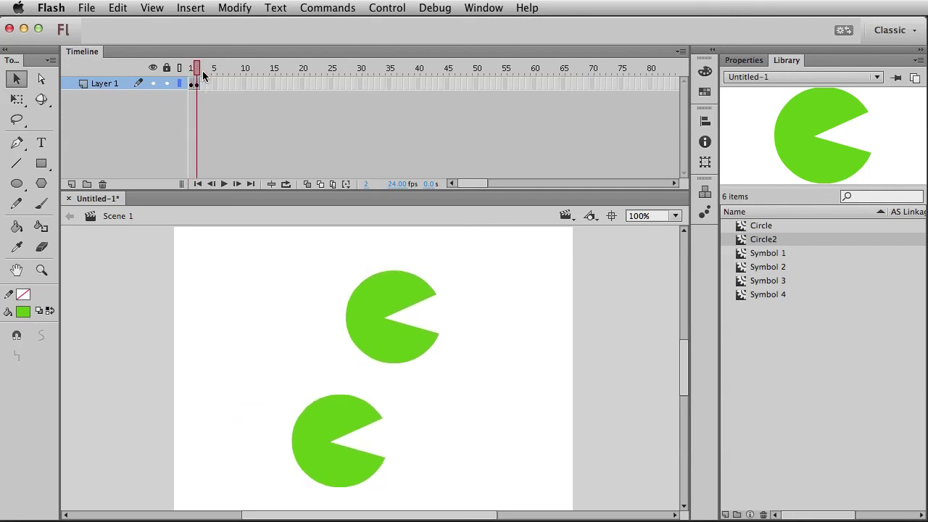
# Step: Make frame 3 a keyframe and move both pac-men about 49 px further right
pyautogui.click(204, 83)
pyautogui.press('F6')
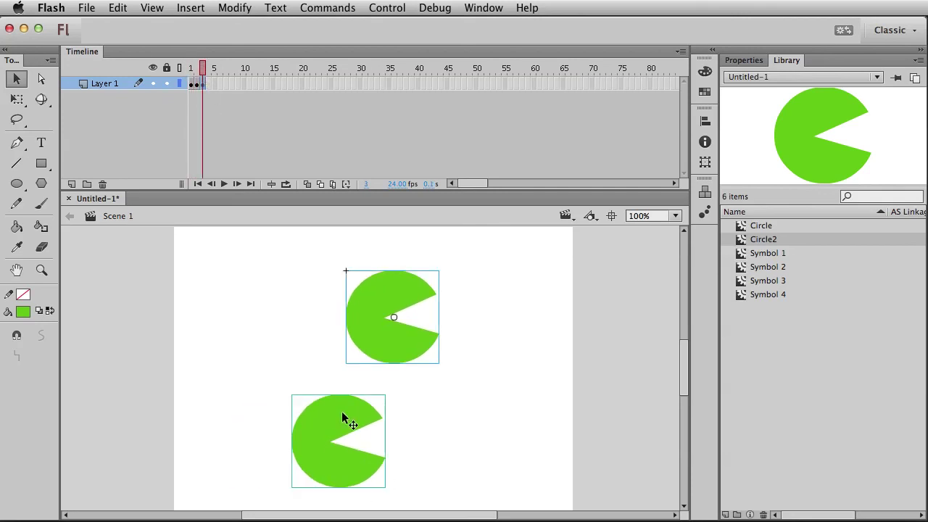
pyautogui.moveTo(350, 421); pyautogui.dragTo(386, 420)
pyautogui.click(562, 388)
pyautogui.moveTo(204, 75); pyautogui.dragTo(190, 75)
# Step: On frame 1, edit the lower pac-man's group and pull its mouth corner down-left
pyautogui.click(283, 426)
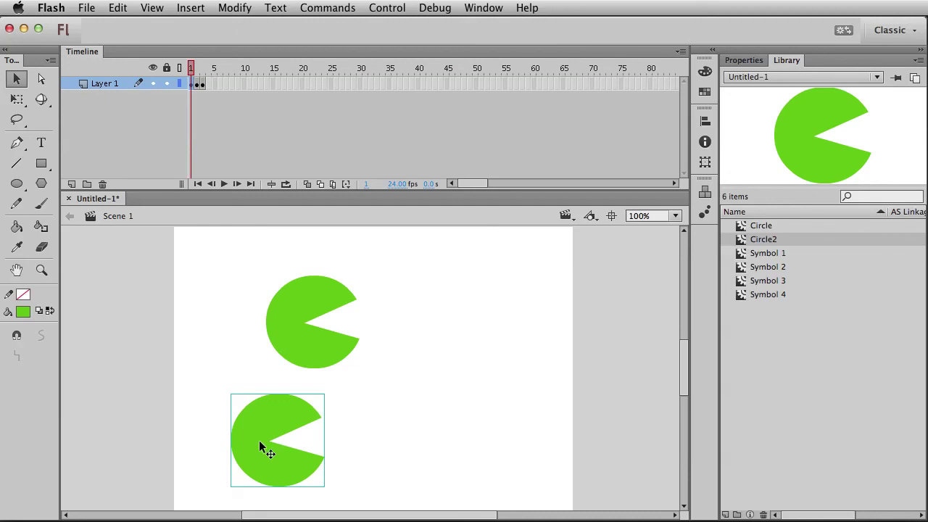
pyautogui.doubleClick(260, 441)
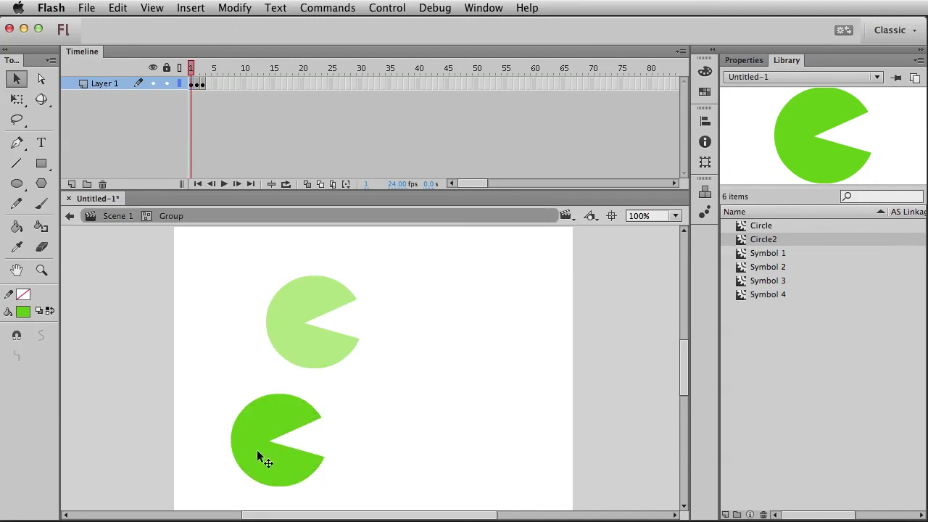
pyautogui.moveTo(272, 444); pyautogui.dragTo(261, 462)
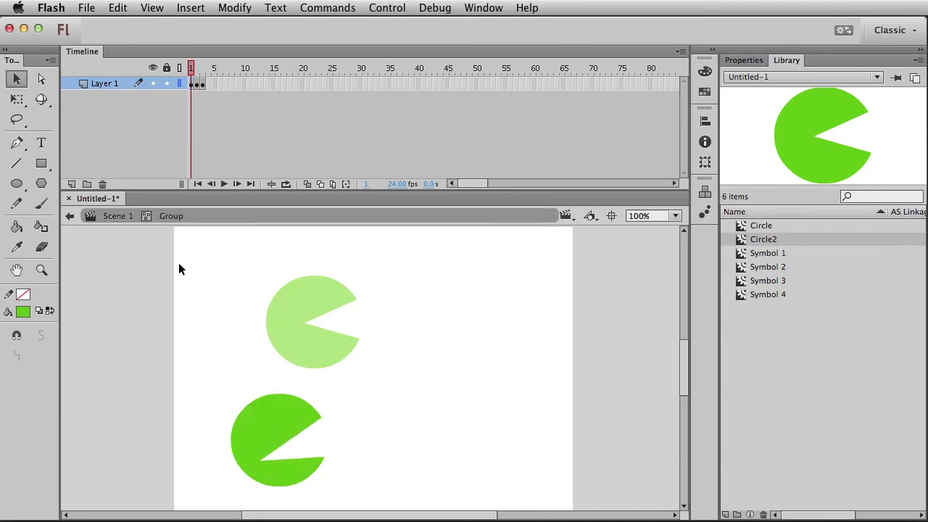
pyautogui.click(118, 215)
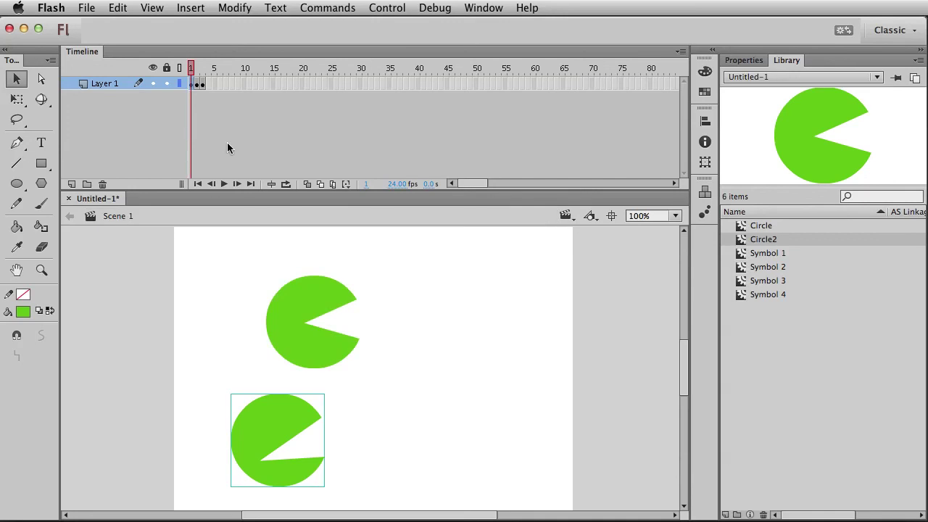
# Step: Step back and forth through frames 1–3 to preview the pac-men's motion and jaw change
pyautogui.press('.')
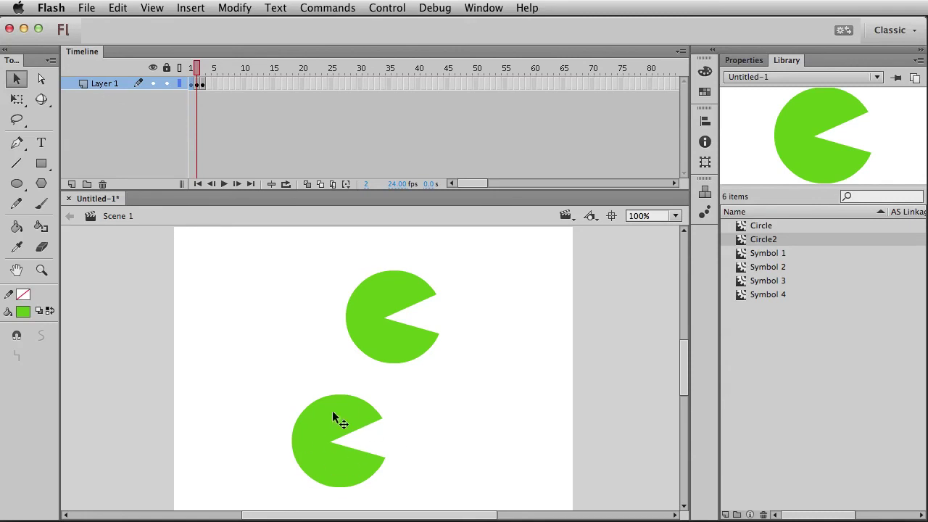
pyautogui.press('.')
pyautogui.press(',')
pyautogui.press(',')
pyautogui.press('.')
pyautogui.press(',')
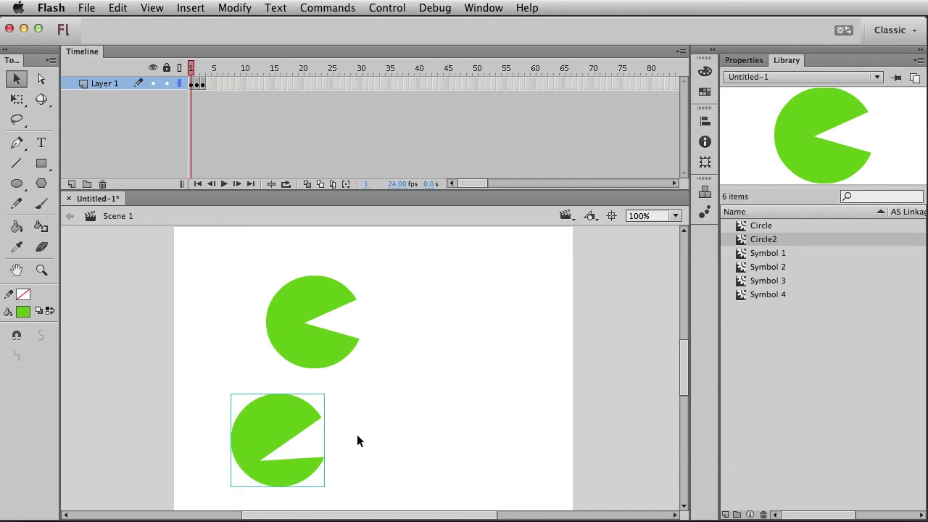
pyautogui.click(376, 437)
pyautogui.press('.')
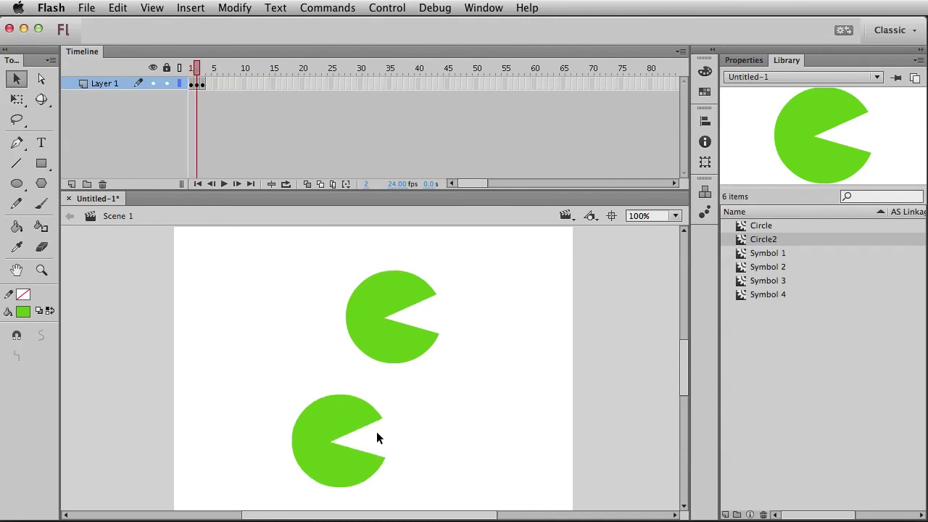
pyautogui.press('.')
pyautogui.press(',')
pyautogui.press(',')
pyautogui.press('.')
pyautogui.press('.')
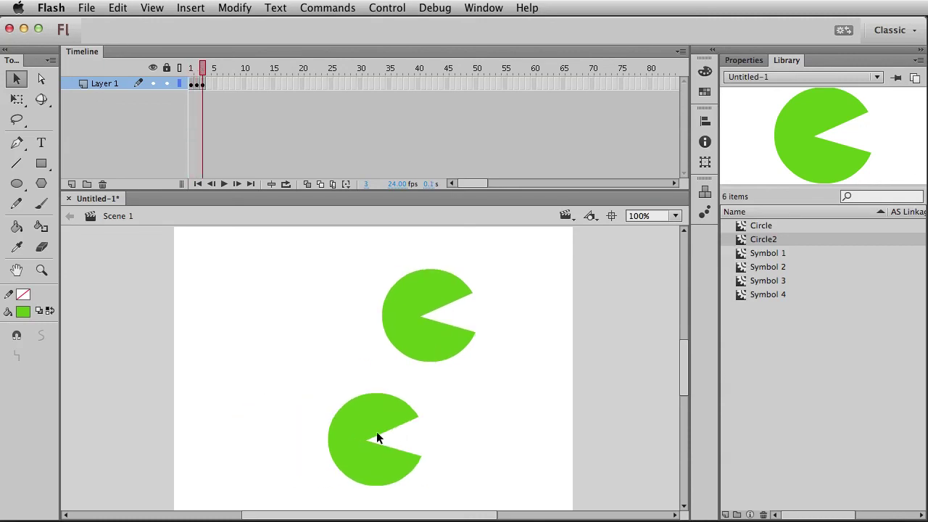
pyautogui.click(382, 423)
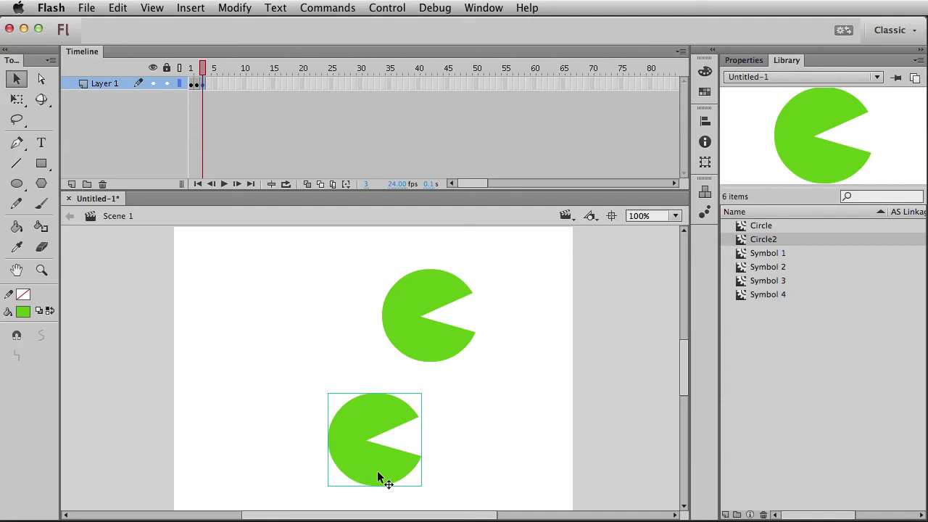
# Step: Preview the Circle and Circle2 symbols in the Library and inspect the lower pac-man's group on frame 1
pyautogui.click(766, 228)
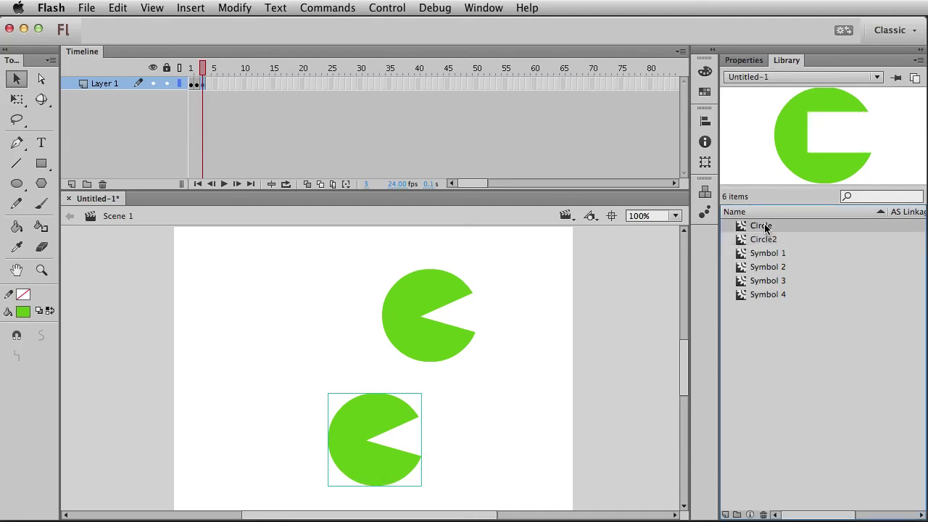
pyautogui.click(750, 246)
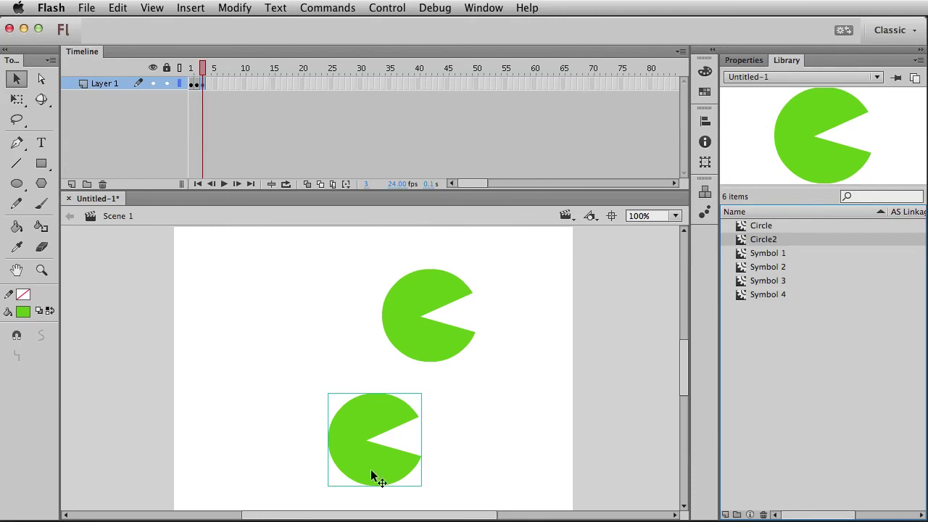
pyautogui.click(195, 73)
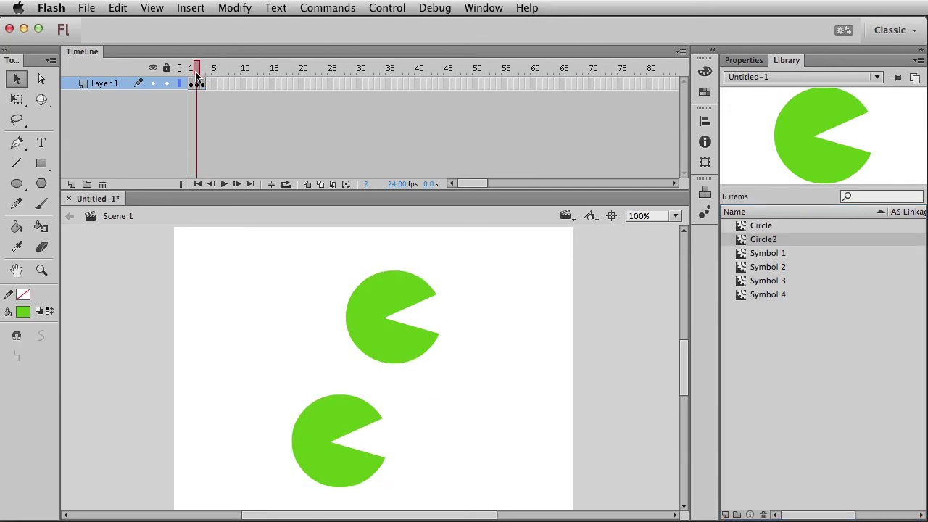
pyautogui.click(192, 73)
pyautogui.doubleClick(243, 442)
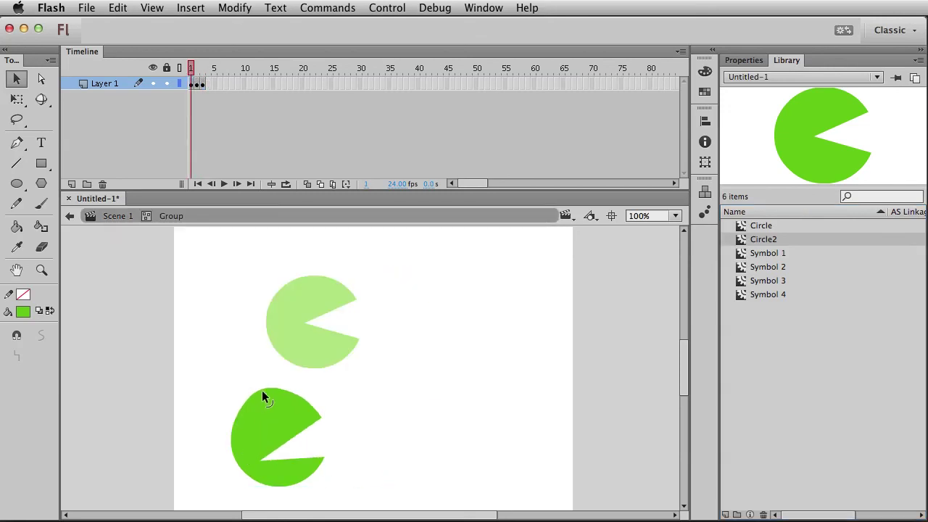
pyautogui.click(109, 217)
# Step: Enter and exit the lower pac-man's group on frame 2 to inspect it
pyautogui.click(196, 84)
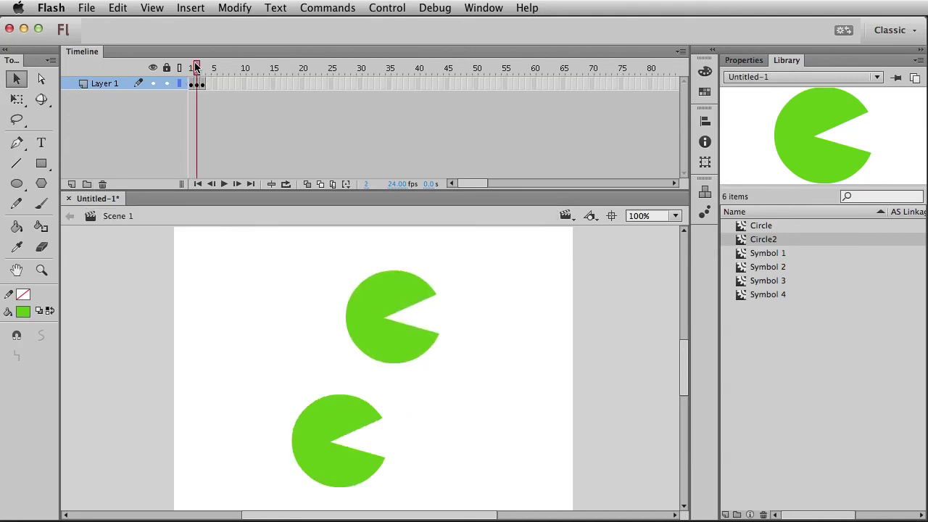
pyautogui.click(327, 410)
pyautogui.doubleClick(328, 410)
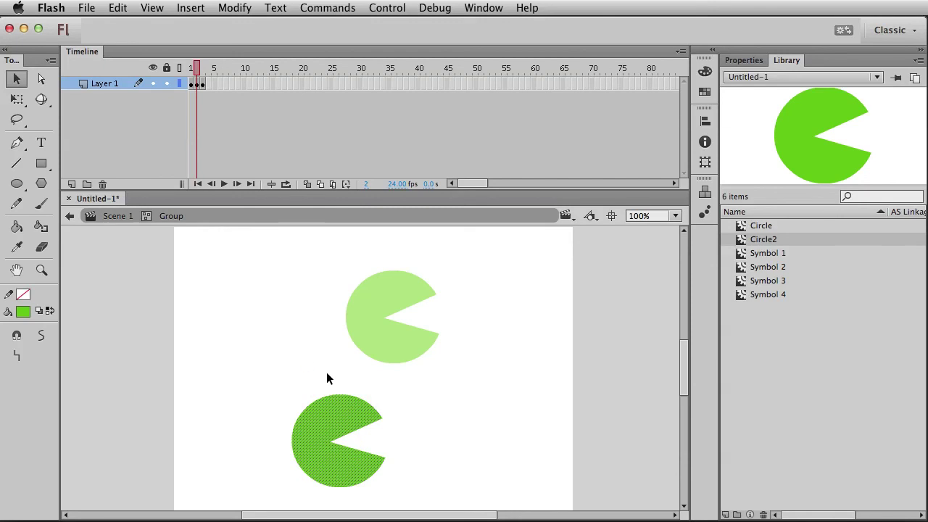
pyautogui.doubleClick(433, 404)
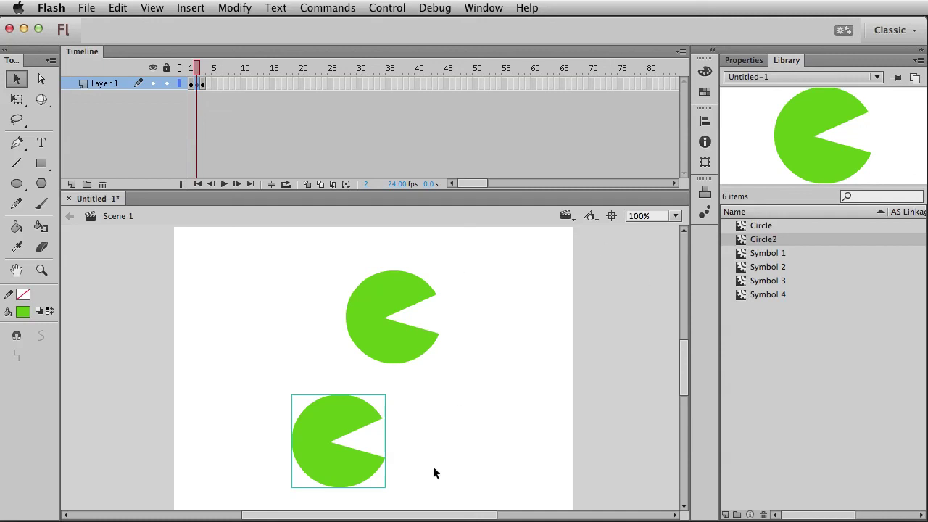
pyautogui.click(414, 416)
# Step: Delete the lower and upper pac-men from frame 2
pyautogui.click(326, 427)
pyautogui.press('Delete')
pyautogui.click(360, 348)
pyautogui.press('Delete')
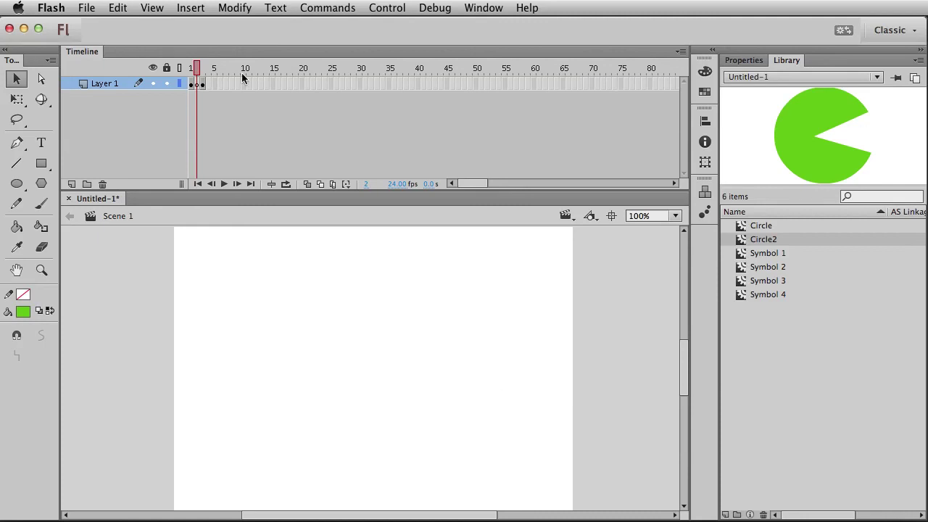
# Step: Run Sync Settings Now from Flash Preferences to sync settings to the Adobe ID, then confirm with OK
pyautogui.click(51, 7)
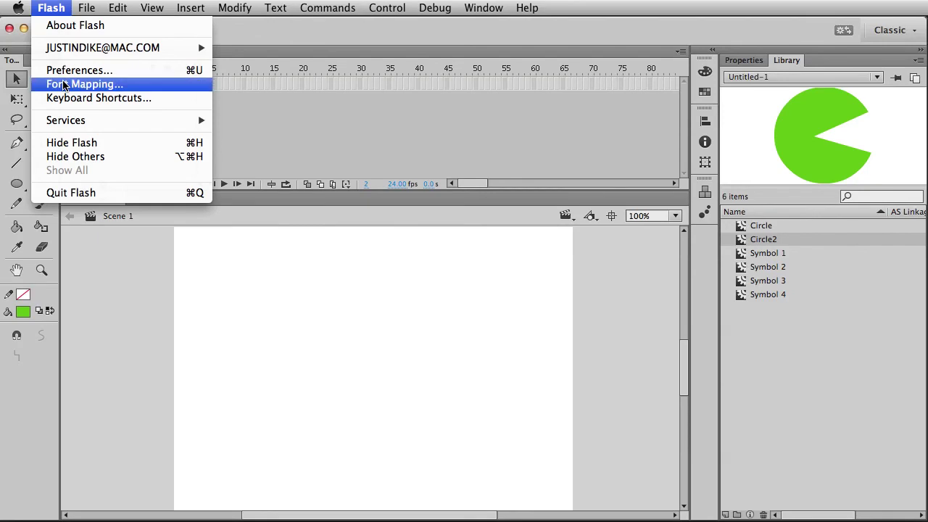
pyautogui.click(79, 70)
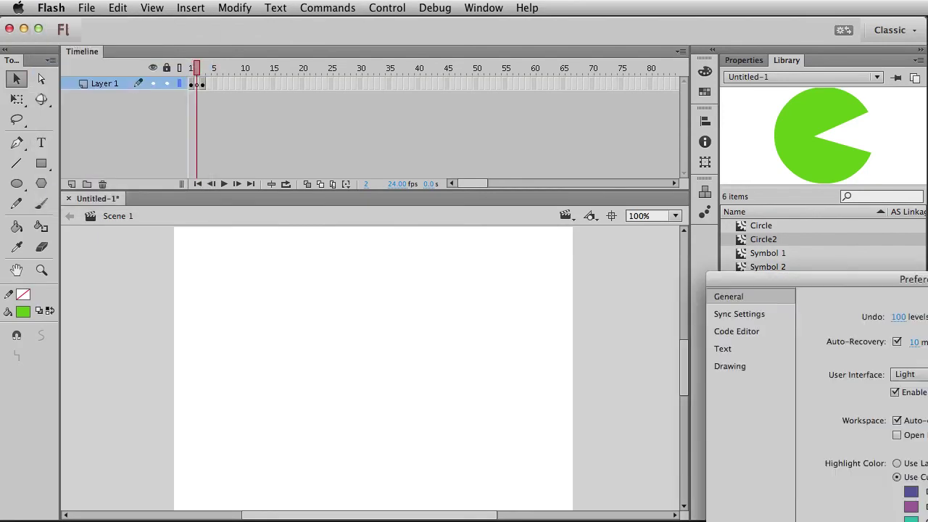
pyautogui.moveTo(823, 279); pyautogui.dragTo(382, 51)
pyautogui.click(339, 74)
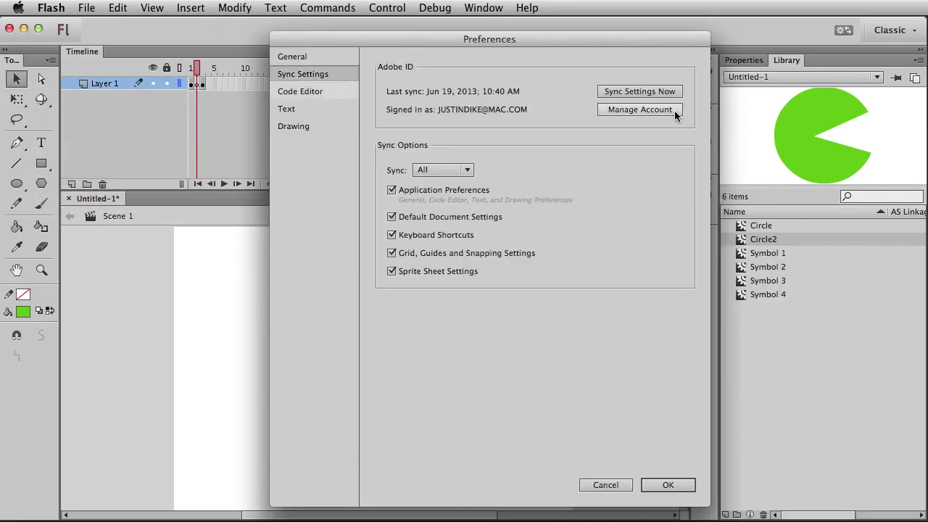
pyautogui.click(668, 92)
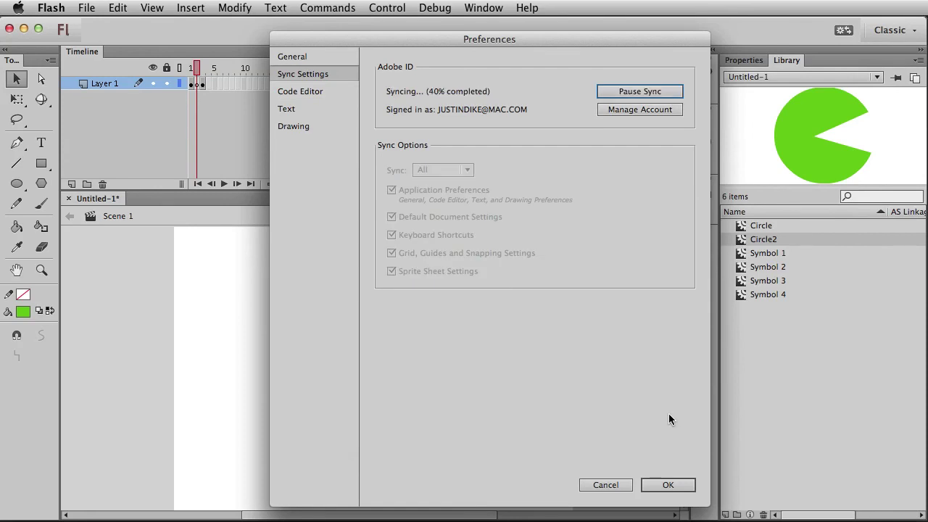
pyautogui.click(669, 493)
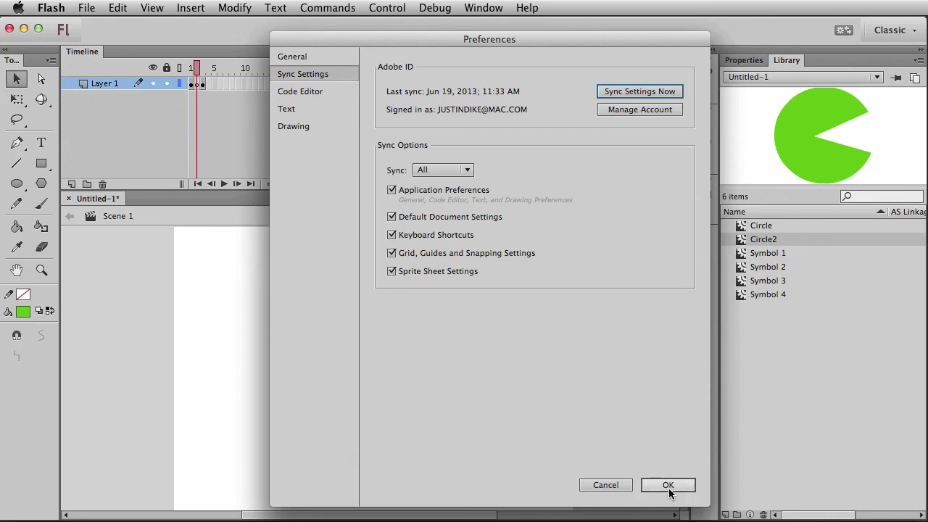
pyautogui.click(668, 486)
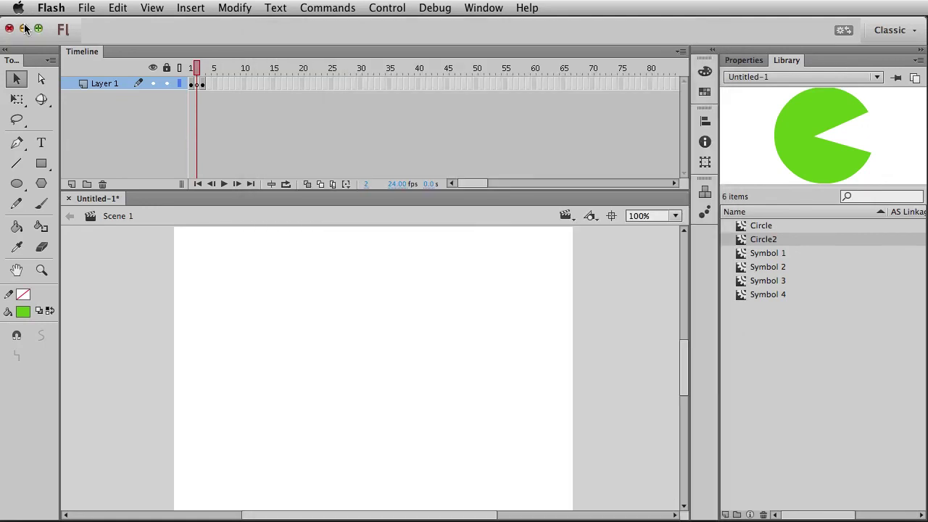
# Step: Minimise the Flash window to reveal the Cartoon Smart desktop
pyautogui.click(24, 29)
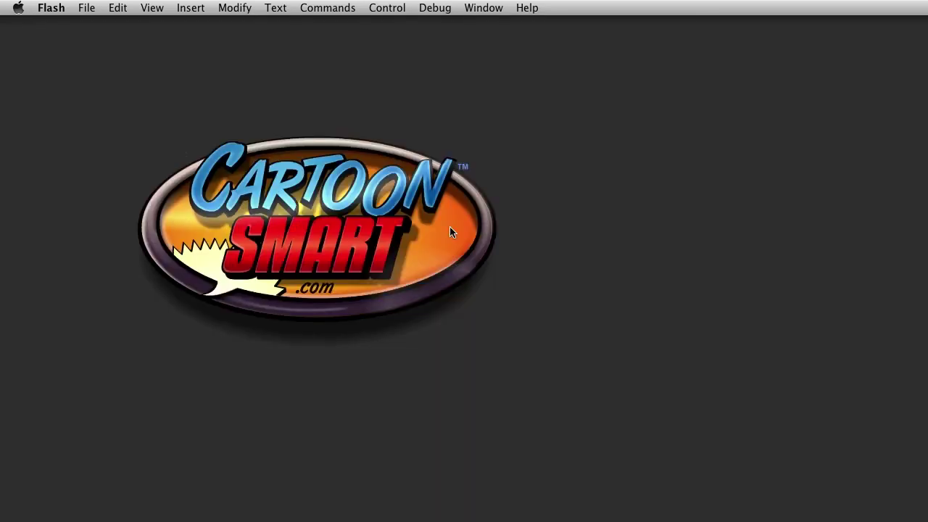